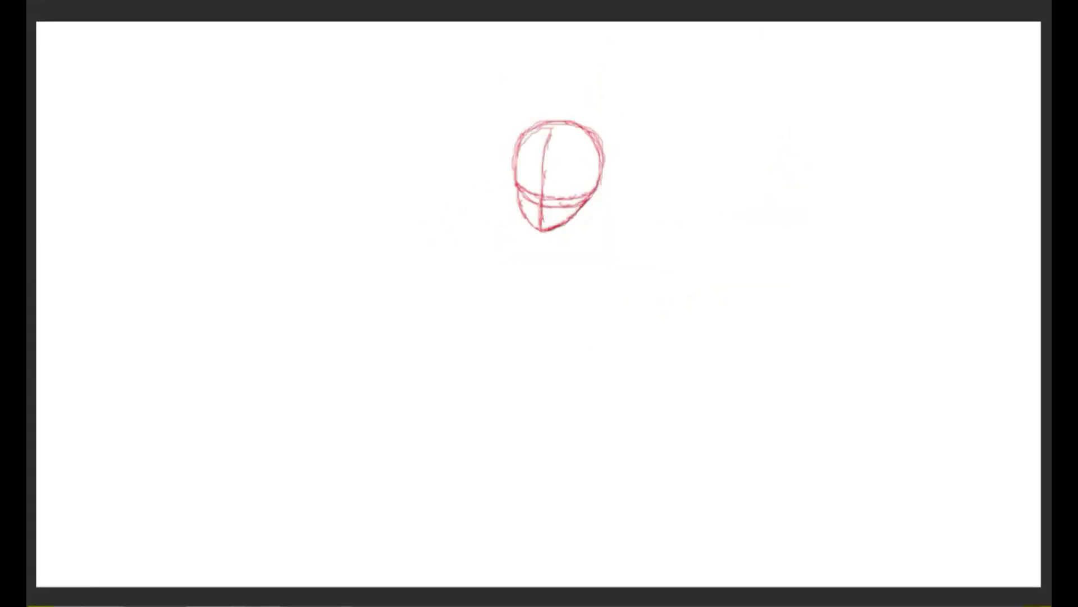
Sketch the jaw, standing leg and a right-reaching arm, undoing the last leg strokes
mouse_move(536, 303)
mouse_down()
mouse_move(518, 334)
mouse_move(542, 458)
mouse_up()
drag(556, 315, 558, 541)
drag(562, 461, 567, 562)
drag(590, 319, 646, 339)
drag(565, 362, 651, 371)
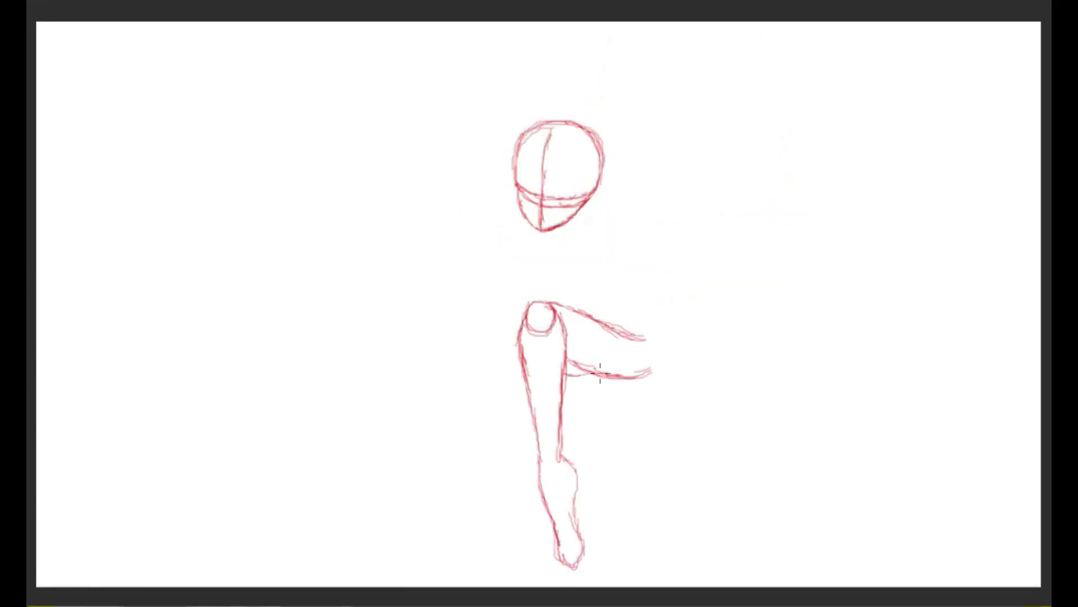
key(ctrl+z)
key(ctrl+z)
Lasso and tilt the head, deselect, and place a small shoulder circle
drag(505, 107, 466, 104)
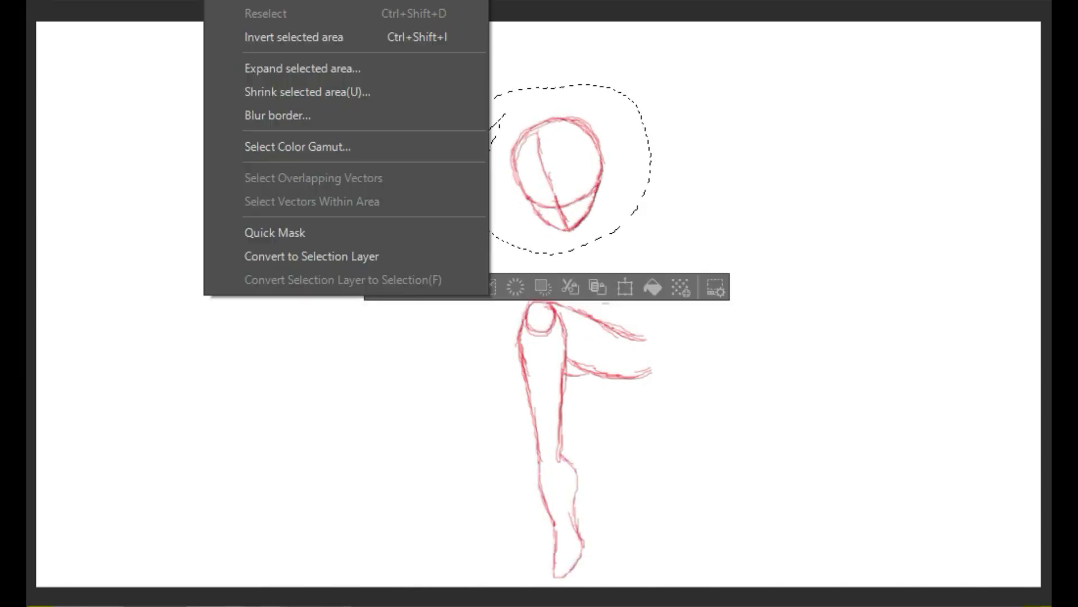
mouse_move(522, 269)
mouse_down()
mouse_move(501, 263)
mouse_move(515, 290)
mouse_up()
key(ctrl+d)
mouse_move(646, 360)
mouse_down()
mouse_move(555, 301)
mouse_move(659, 362)
mouse_up()
Sketch the thigh, back curve, wider knee, a neck stroke and the torso front
mouse_move(568, 366)
mouse_down()
mouse_move(672, 385)
mouse_move(683, 340)
mouse_up()
drag(625, 215, 672, 317)
drag(506, 283, 530, 298)
drag(682, 345, 672, 399)
drag(665, 323, 663, 404)
drag(595, 202, 609, 211)
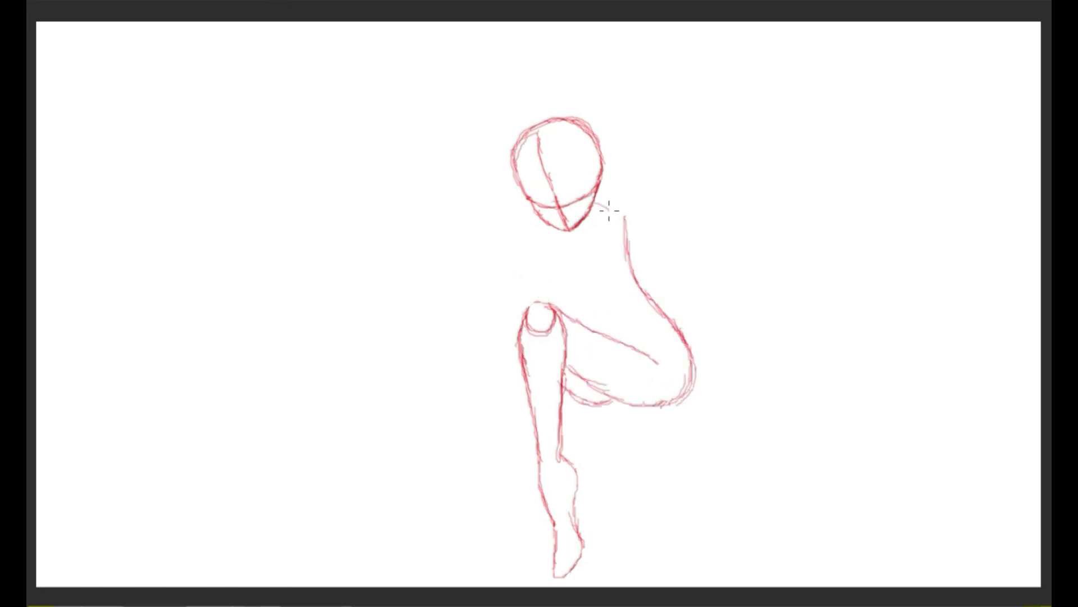
mouse_move(531, 223)
mouse_down()
mouse_move(574, 315)
mouse_move(504, 291)
mouse_move(404, 444)
mouse_up()
Replace the fist with a shoulder oval, collar and neck lines, and a torso front line
drag(516, 355, 488, 390)
key(ctrl+z)
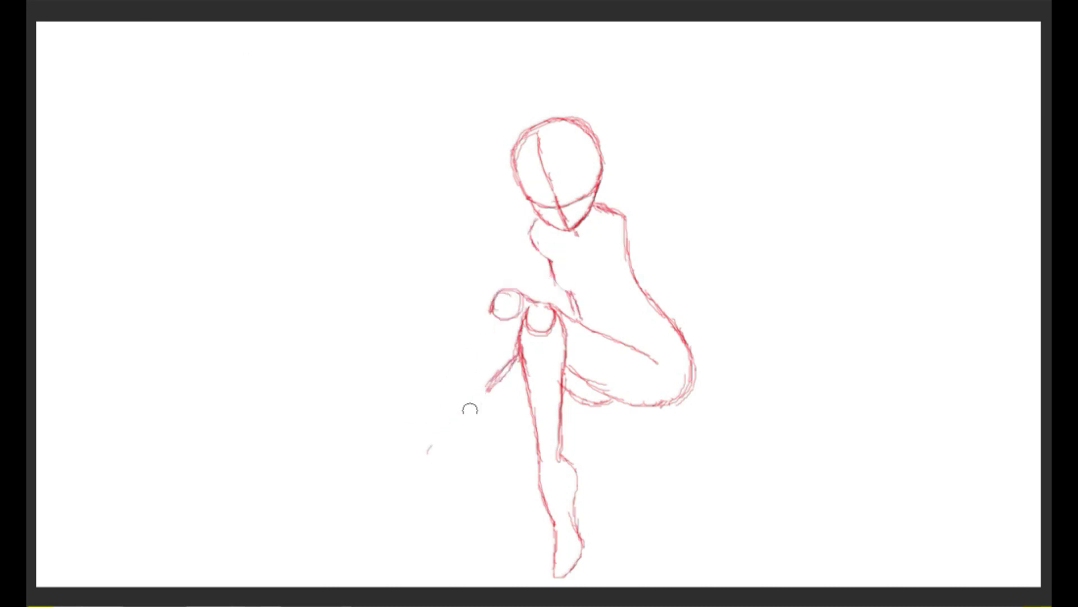
key(ctrl+z)
drag(542, 224, 533, 247)
drag(618, 217, 624, 247)
drag(545, 258, 579, 320)
drag(553, 228, 595, 250)
mouse_move(553, 300)
mouse_down()
mouse_move(560, 306)
mouse_move(562, 247)
mouse_move(578, 229)
mouse_move(521, 298)
mouse_up()
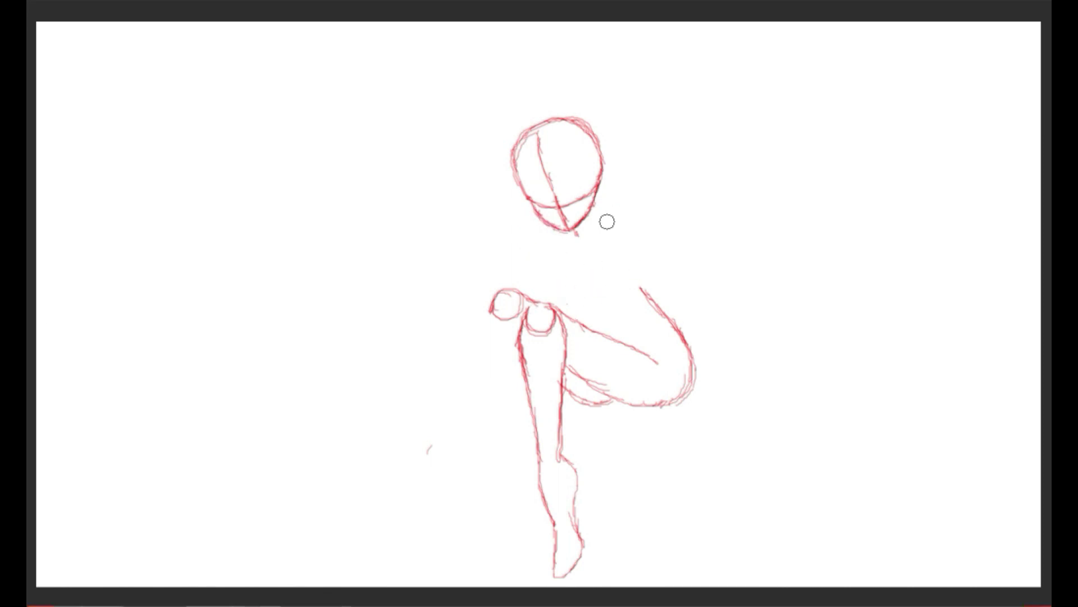
Rework the shoulder ovals, chest curve and back line, moving the right shoulder further right
drag(629, 282, 674, 324)
drag(559, 278, 630, 275)
drag(542, 236, 548, 257)
drag(618, 209, 679, 328)
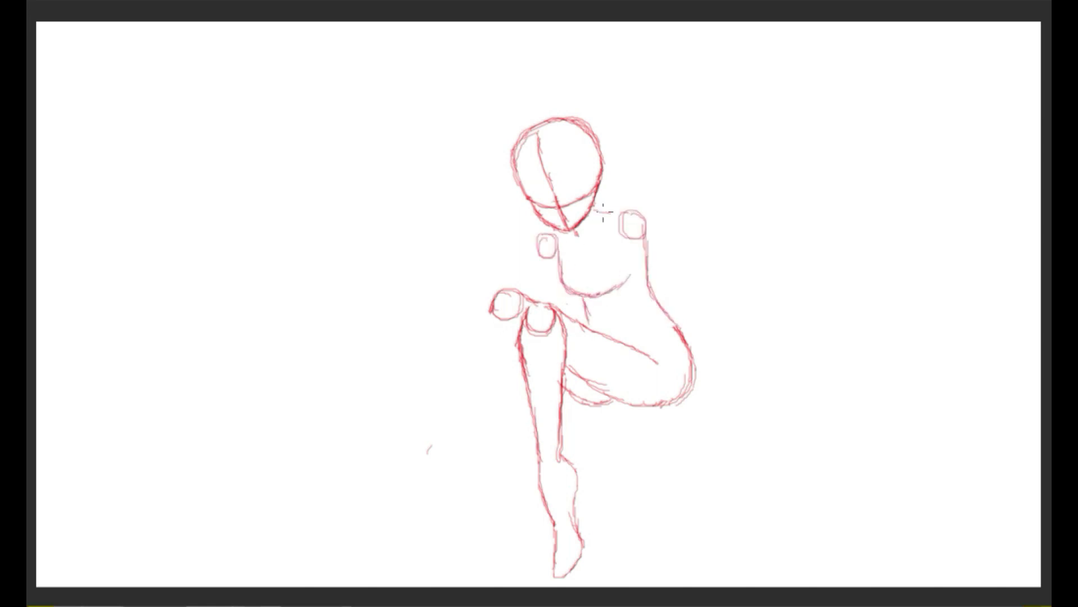
key(ctrl+z)
drag(629, 219, 688, 365)
key(ctrl+z)
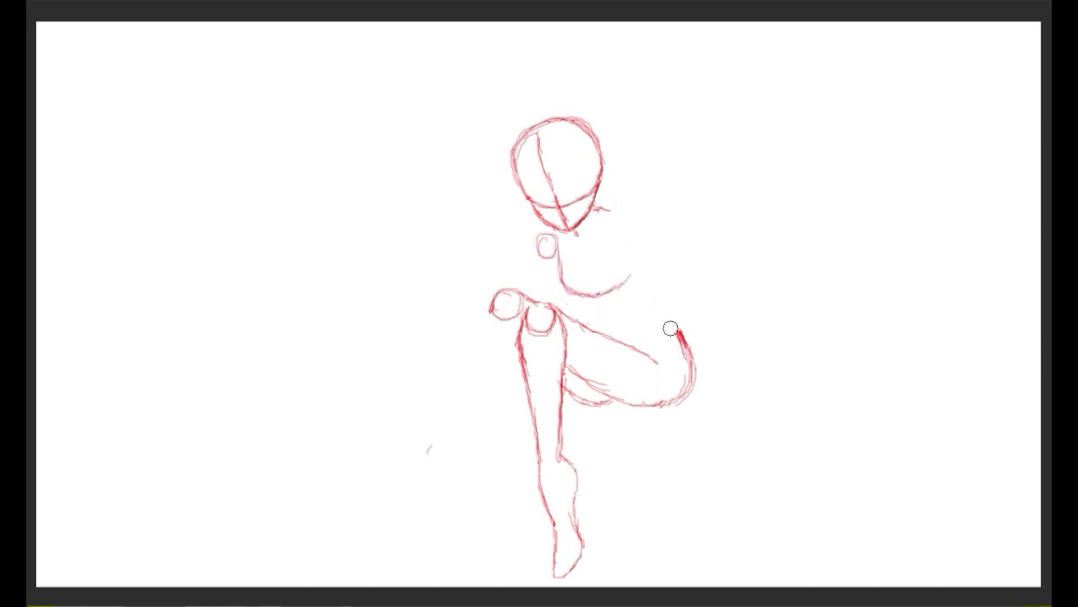
drag(624, 213, 674, 316)
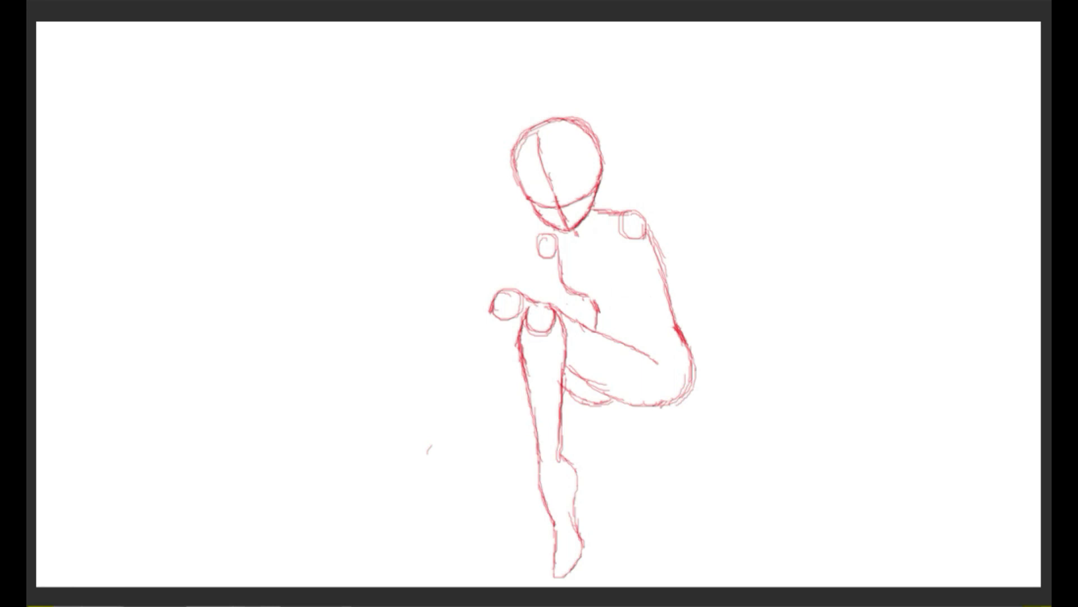
mouse_move(553, 242)
mouse_down()
mouse_move(609, 216)
mouse_move(641, 242)
mouse_move(624, 227)
mouse_up()
key(ctrl+d)
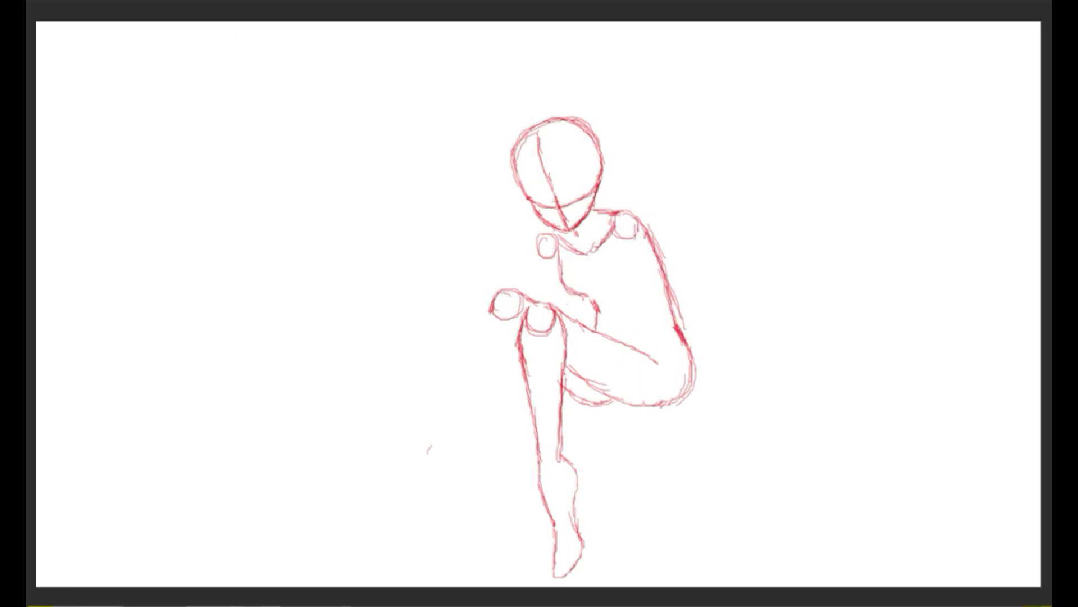
key(ctrl+z)
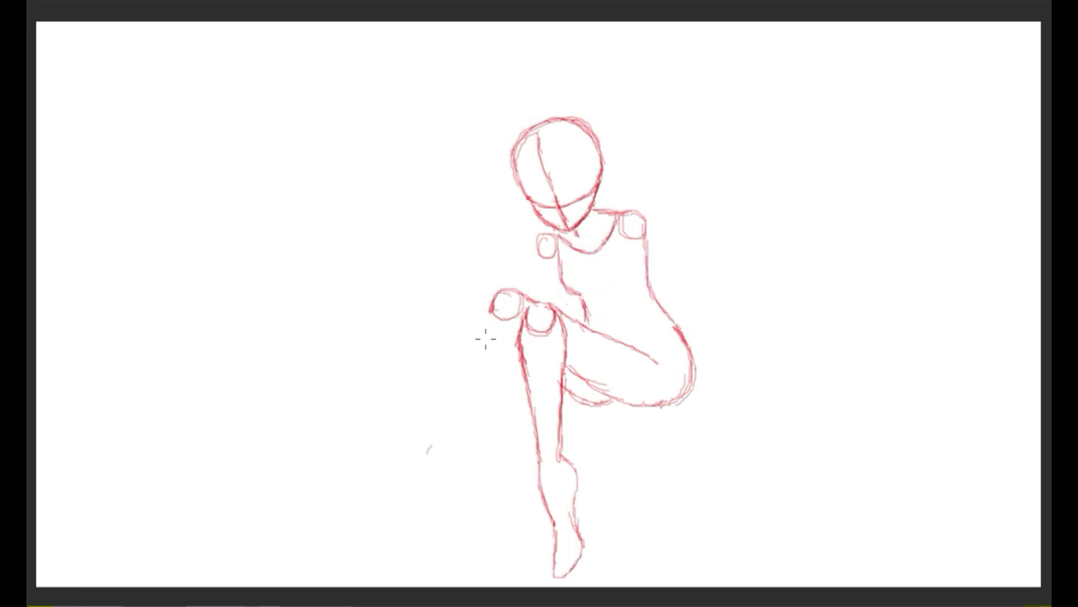
Try placements for the raised knee, shin and calf, undoing the attempts
drag(563, 385, 599, 469)
key(ctrl+z)
key(ctrl+z)
key(ctrl+z)
key(ctrl+z)
drag(495, 306, 477, 314)
drag(474, 331, 525, 303)
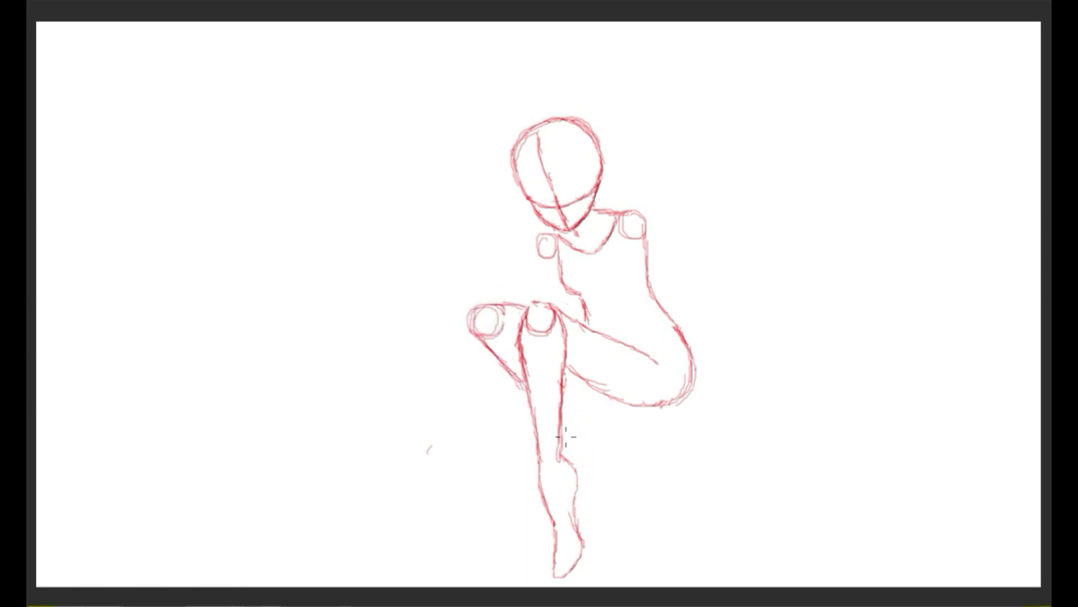
drag(556, 396, 605, 494)
key(ctrl+z)
key(ctrl+z)
drag(494, 278, 491, 312)
drag(488, 315, 586, 332)
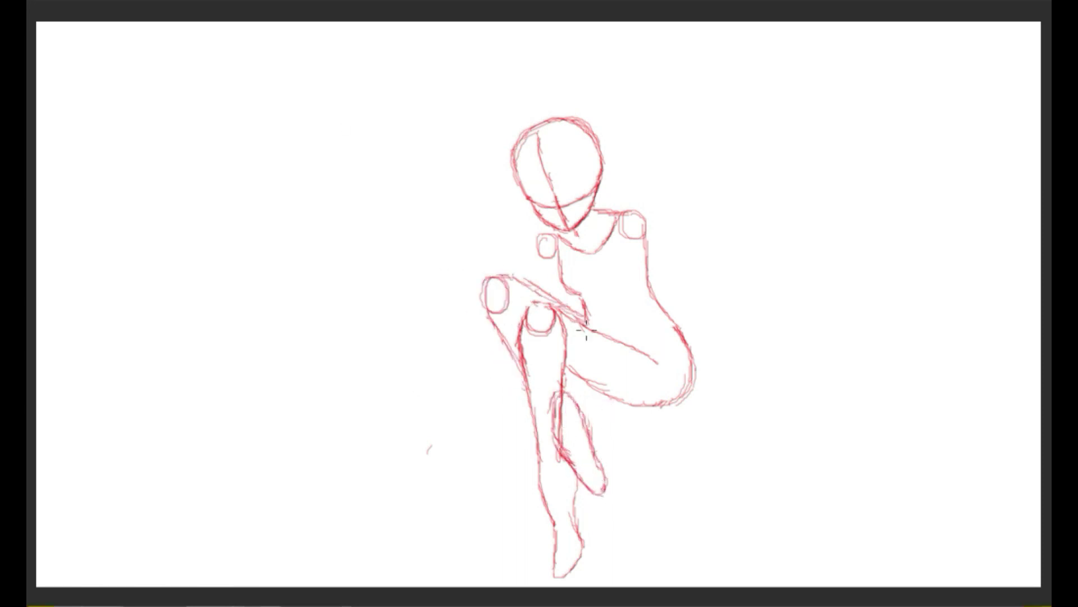
key(ctrl+z)
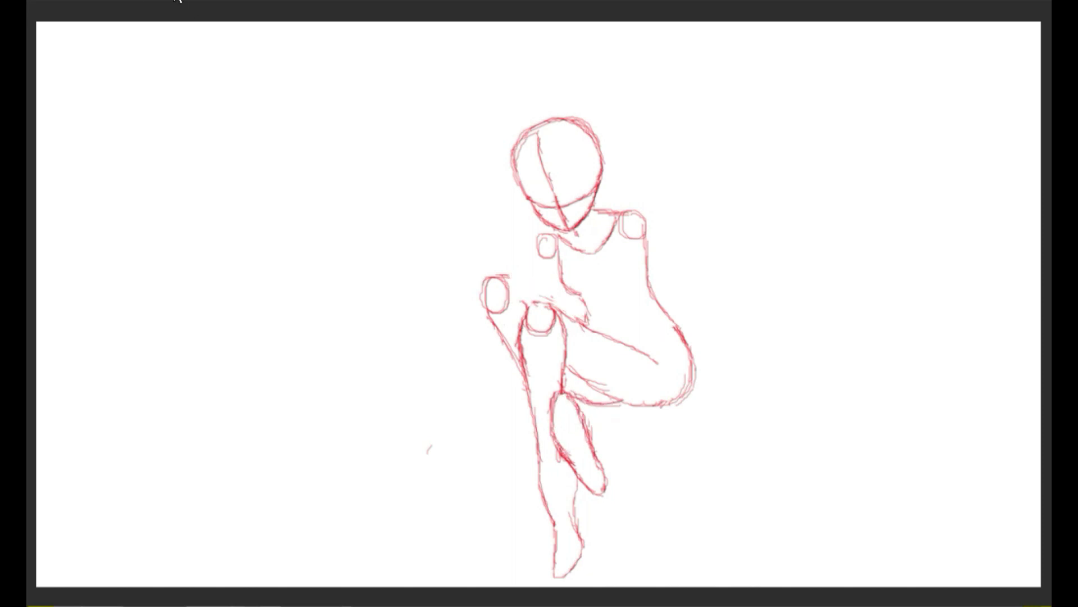
Draw a new raised knee on the left with thigh lines and diagonal shin strokes
key(ctrl+z)
key(ctrl+z)
key(ctrl+z)
key(ctrl+z)
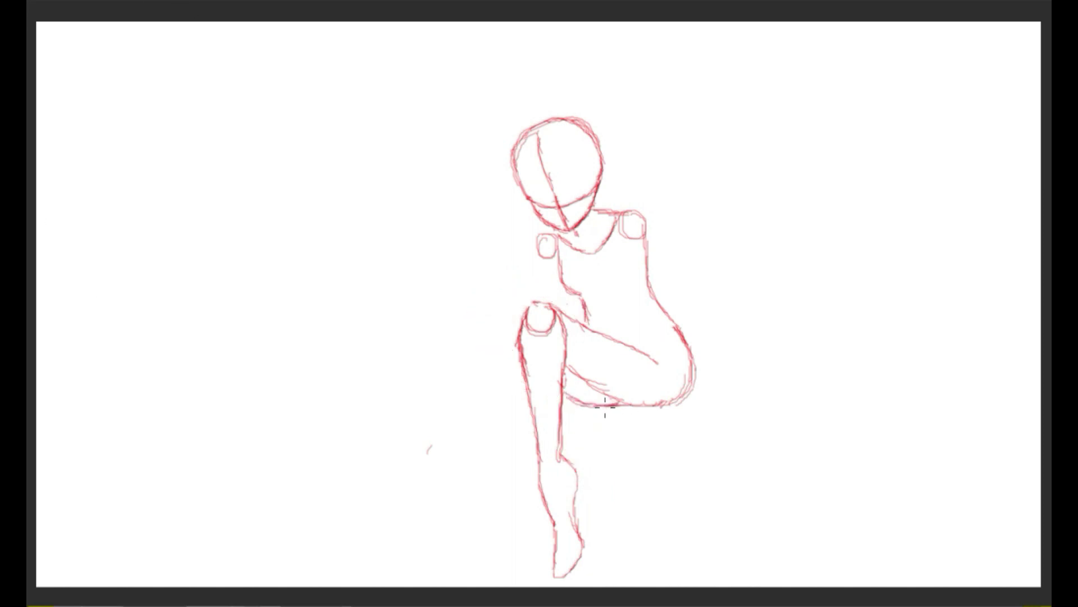
mouse_move(508, 294)
mouse_down()
mouse_move(474, 299)
mouse_move(525, 306)
mouse_up()
key(ctrl+z)
mouse_move(466, 323)
mouse_down()
mouse_move(525, 393)
mouse_move(510, 332)
mouse_up()
key(e)
drag(526, 391, 584, 460)
drag(508, 328, 596, 432)
key(ctrl+z)
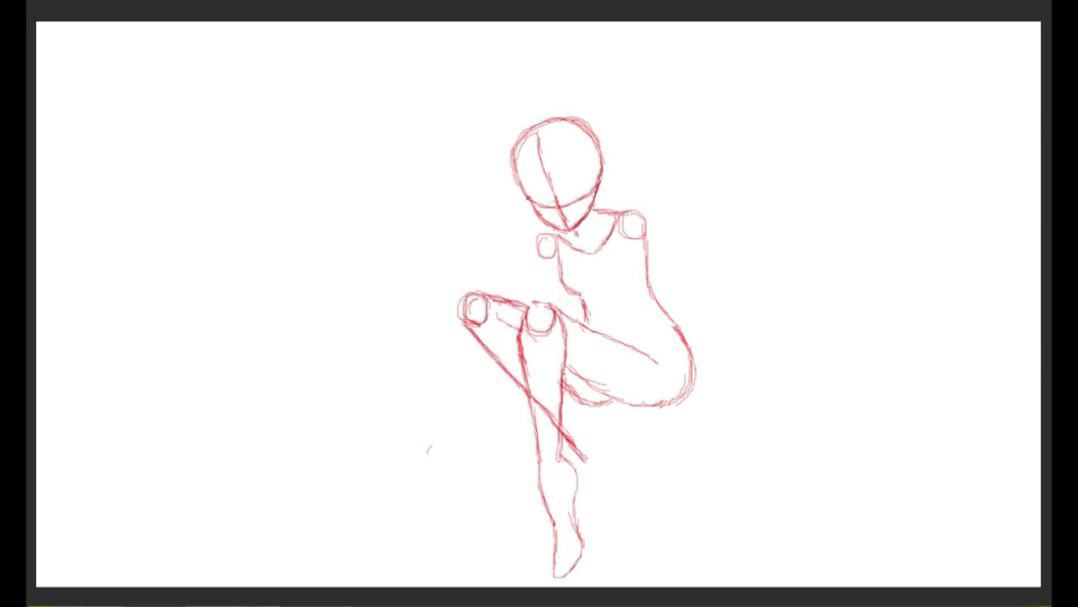
Draw the crossing foot at the lower right and strengthen the thigh underside
key(ctrl+z)
drag(523, 391, 578, 447)
drag(522, 330, 599, 428)
key(e)
drag(528, 337, 538, 403)
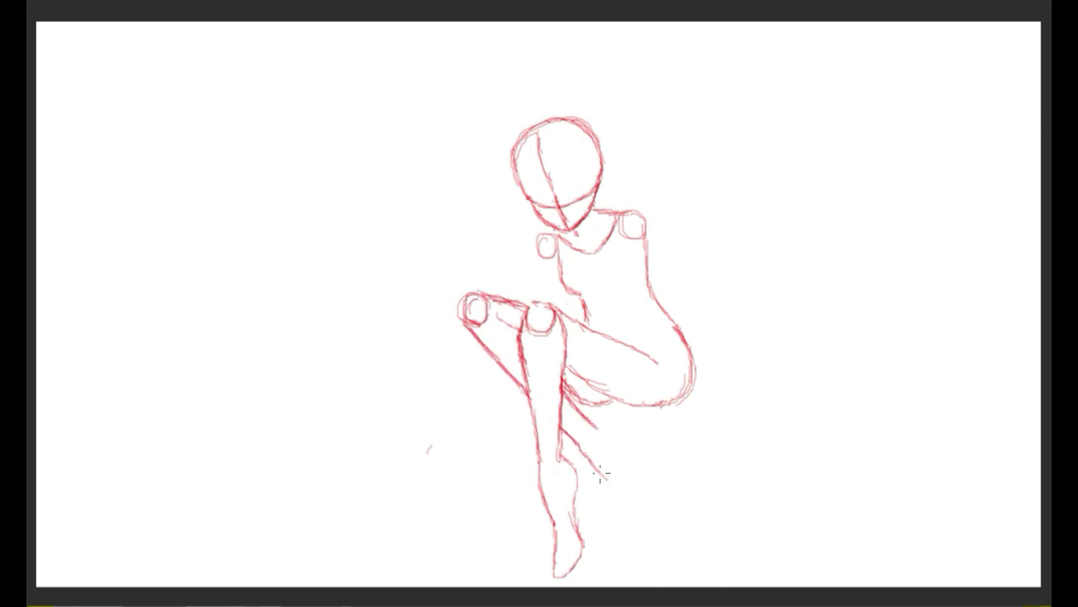
drag(601, 475, 663, 495)
key(e)
drag(618, 450, 654, 501)
key(b)
drag(602, 430, 674, 495)
mouse_move(573, 444)
mouse_down()
mouse_move(671, 497)
mouse_move(612, 436)
mouse_up()
key(ctrl+z)
key(b)
drag(564, 382, 695, 379)
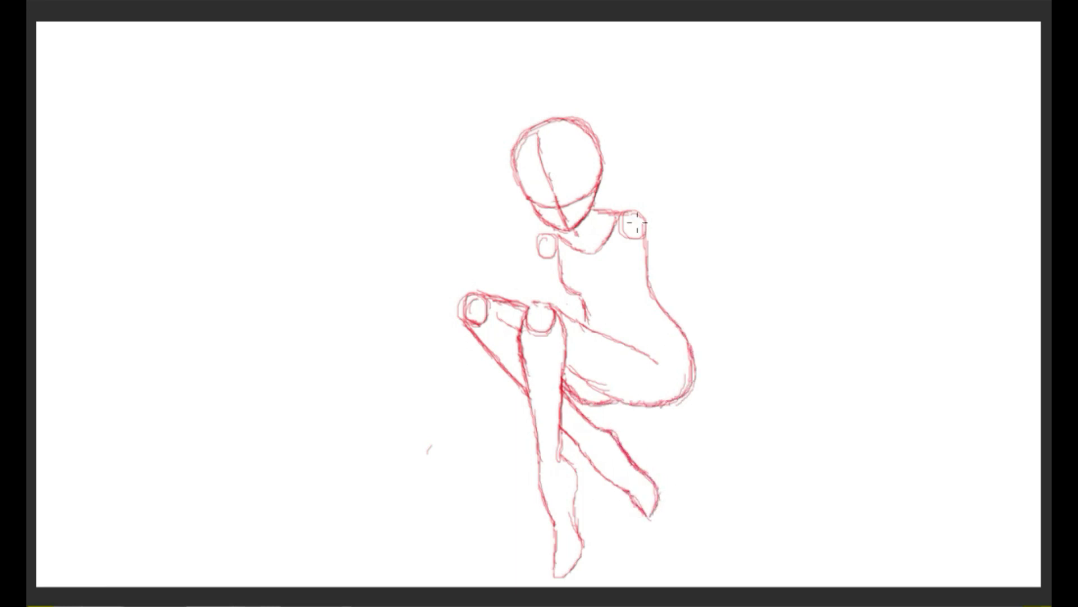
Redraw the torso sides and a straighter back contour, erasing the old hip curve and stray lines
key(z)
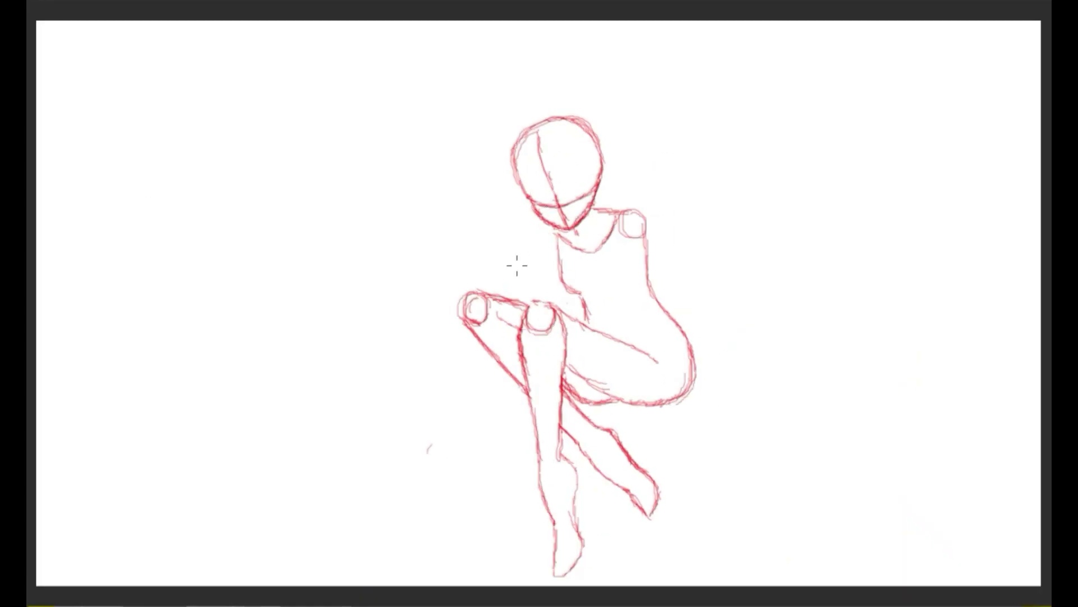
drag(559, 263, 584, 306)
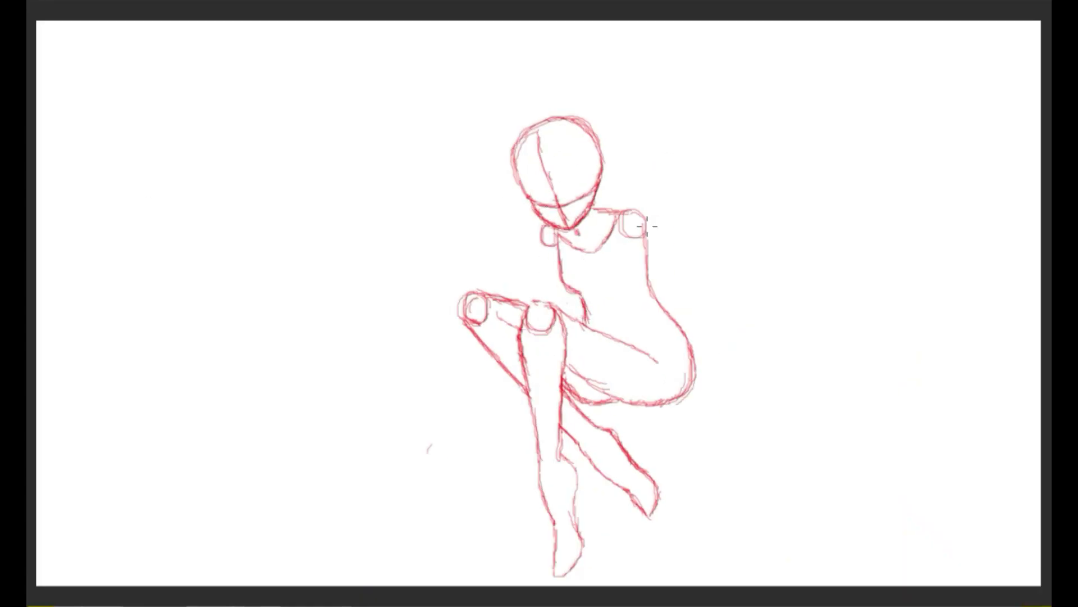
drag(647, 225, 688, 393)
key(e)
drag(691, 343, 689, 406)
key(b)
drag(559, 247, 604, 332)
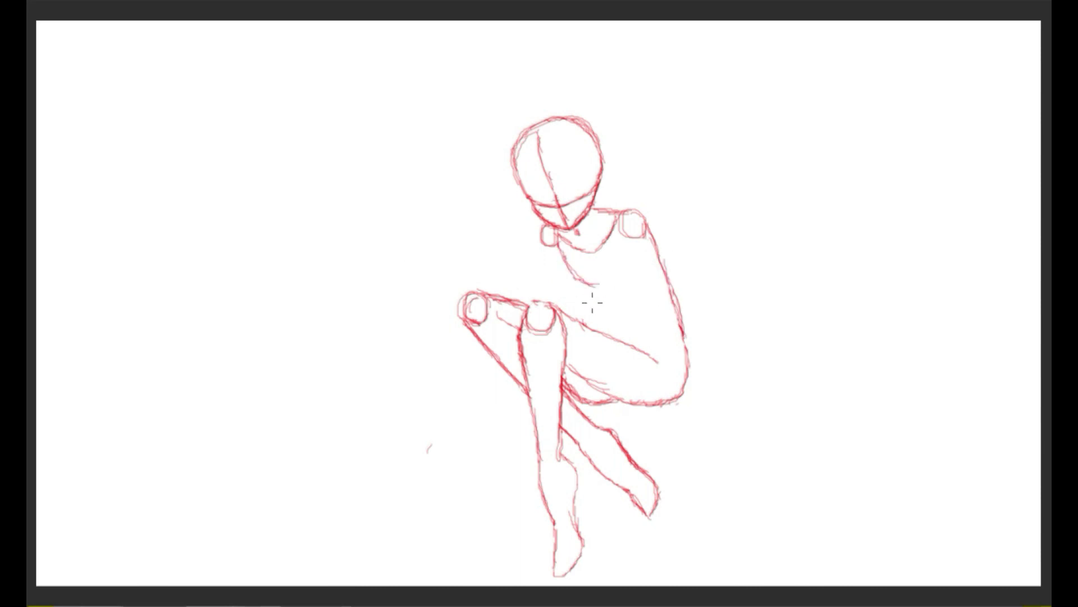
key(ctrl+z)
drag(559, 249, 593, 303)
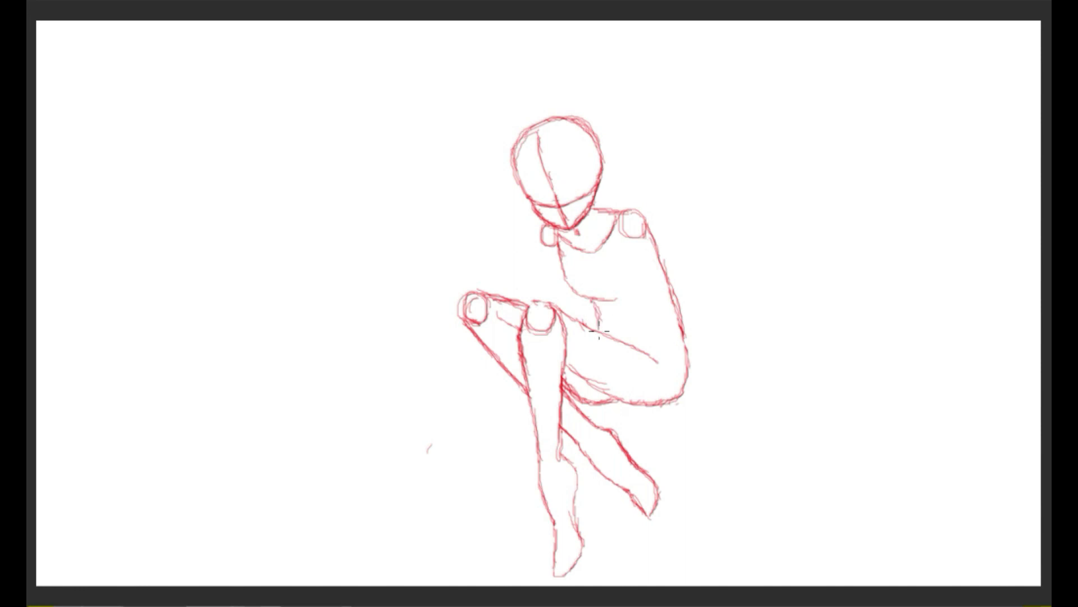
key(e)
drag(563, 380, 584, 400)
Select the whole figure sketch and start a free transform on it
key(b)
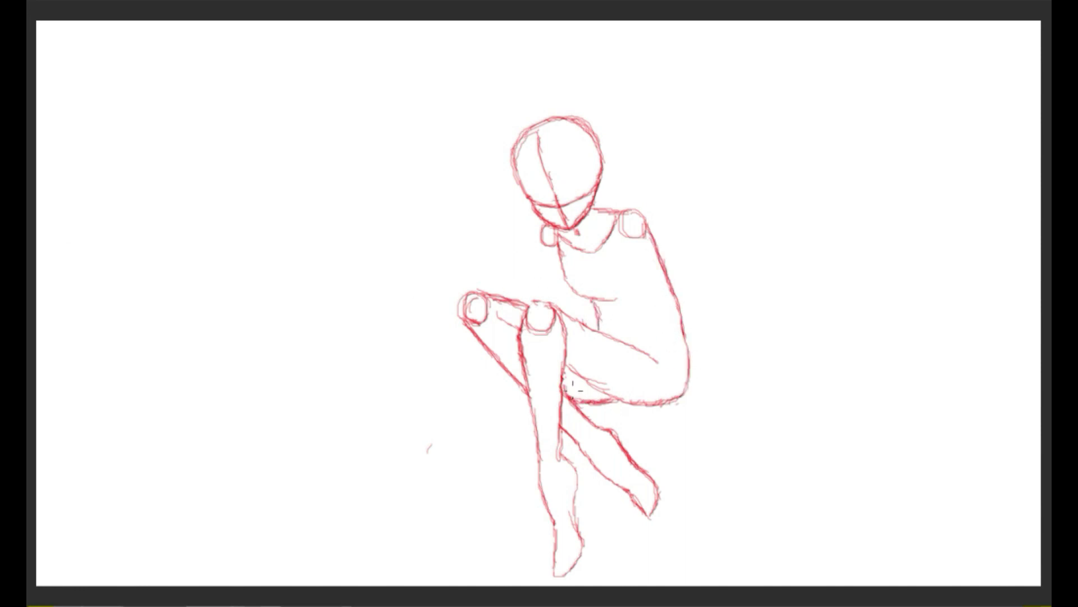
drag(510, 58, 780, 101)
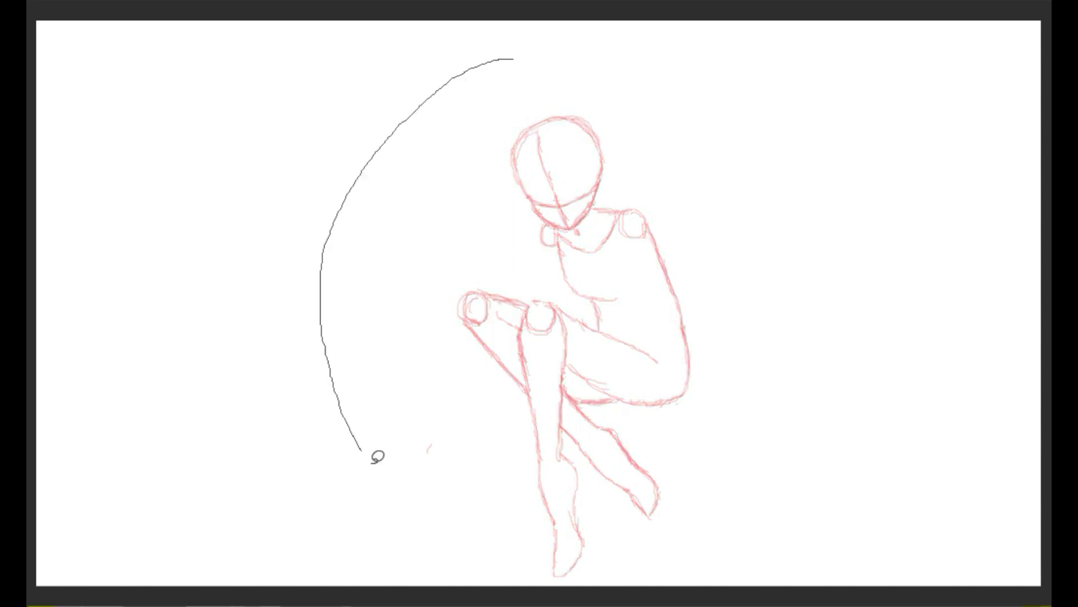
key(ctrl+t)
scroll(869, 210, up, 3)
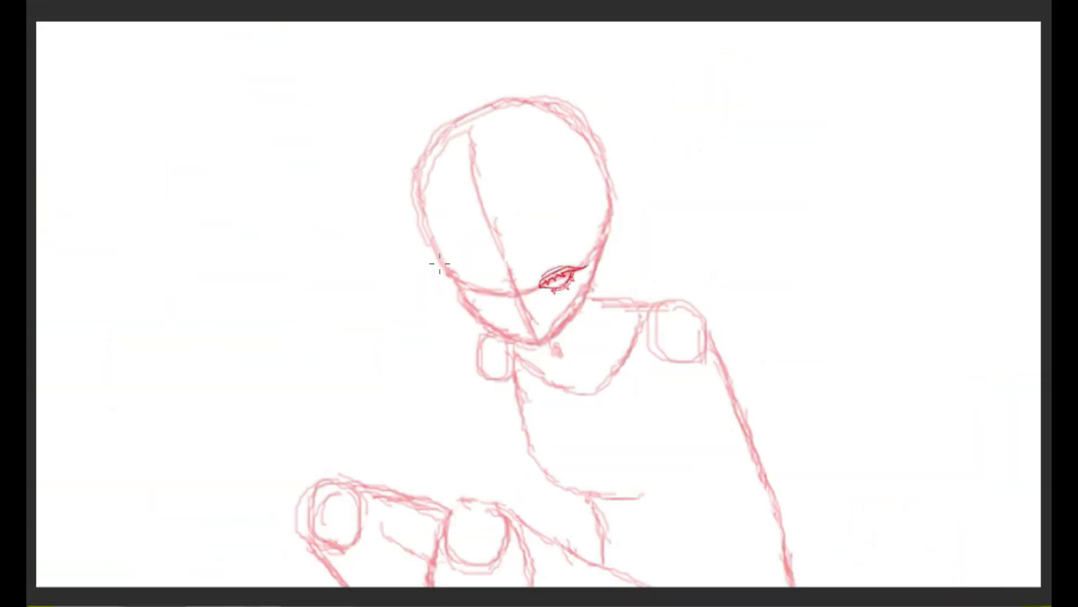
Add lower lashes around the eye, then drop the selection
drag(539, 247, 518, 264)
key(ctrl+d)
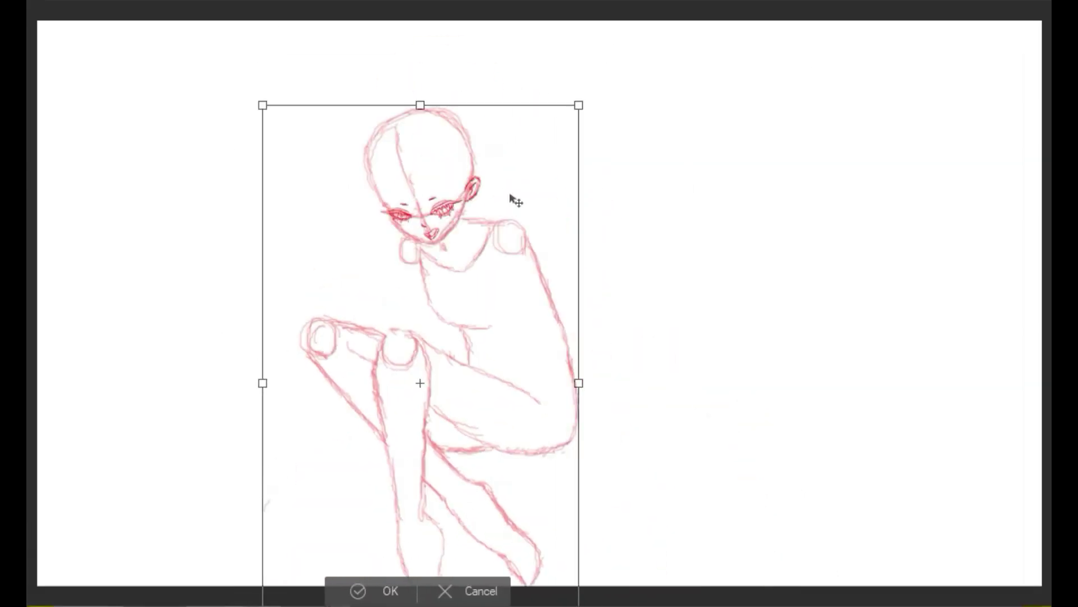
Confirm the transform that shrinks the whole red figure sketch
drag(452, 163, 419, 172)
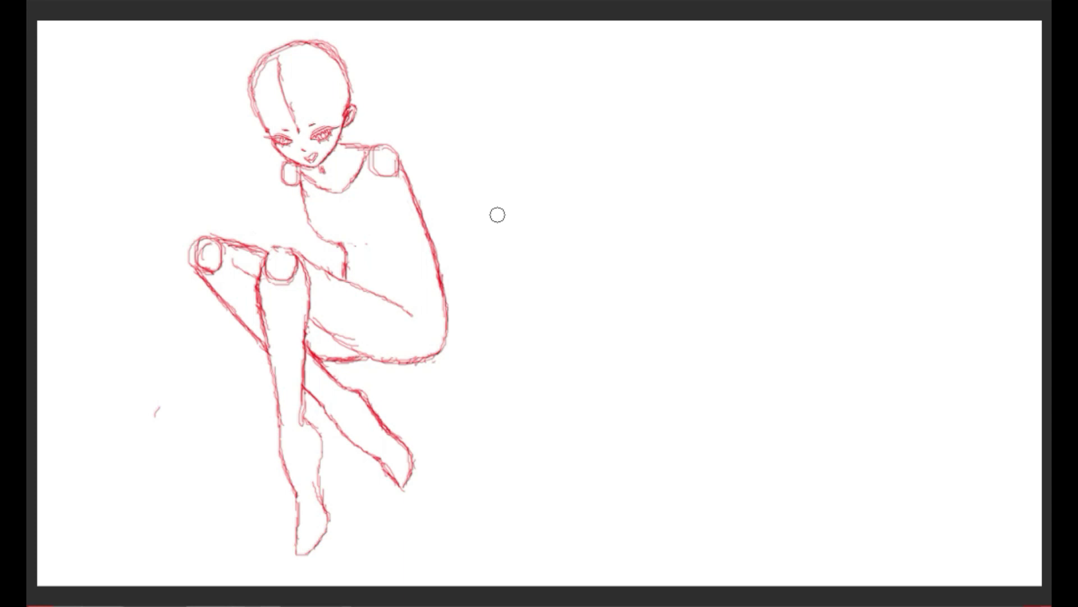
Sketch first rough leg and contour strokes running down from the girl's hip
mouse_move(443, 280)
mouse_down()
mouse_move(478, 353)
mouse_move(510, 540)
mouse_up()
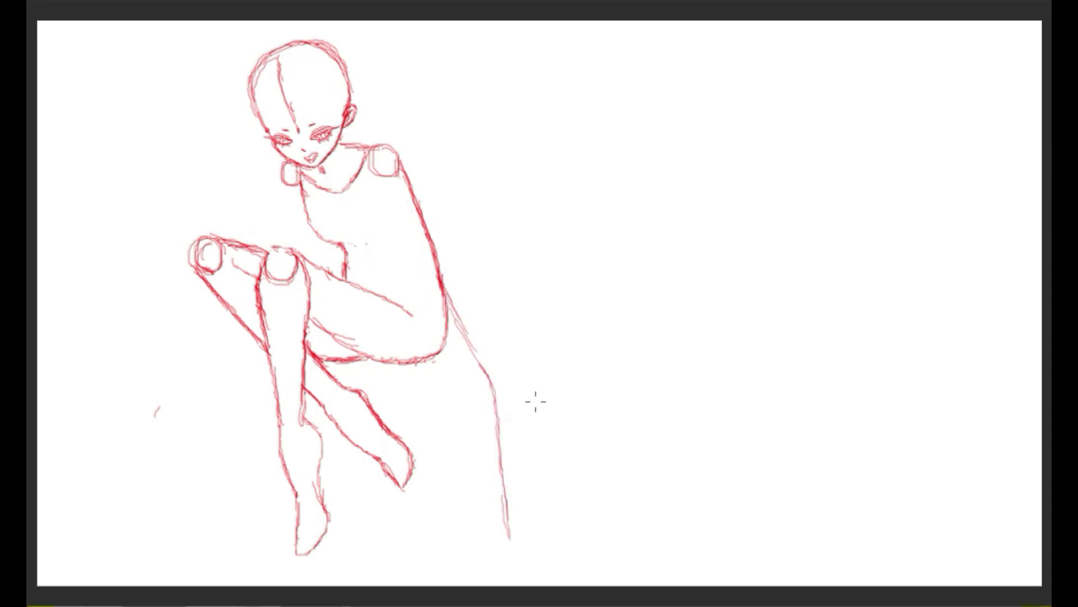
drag(528, 413, 770, 517)
key(ctrl+z)
key(ctrl+z)
mouse_move(525, 556)
mouse_down()
mouse_move(691, 486)
mouse_move(566, 452)
mouse_move(785, 343)
mouse_up()
drag(374, 365, 398, 419)
drag(373, 364, 455, 577)
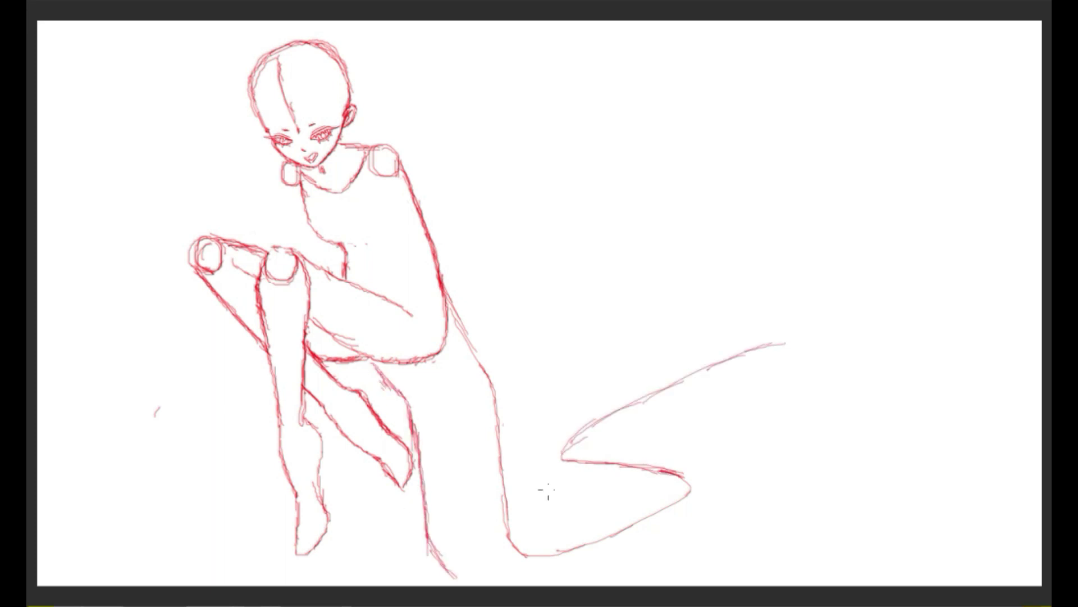
drag(590, 585, 688, 488)
mouse_move(590, 502)
mouse_down()
mouse_move(509, 509)
mouse_move(626, 485)
mouse_up()
mouse_move(426, 359)
mouse_down()
mouse_move(469, 511)
mouse_move(528, 556)
mouse_up()
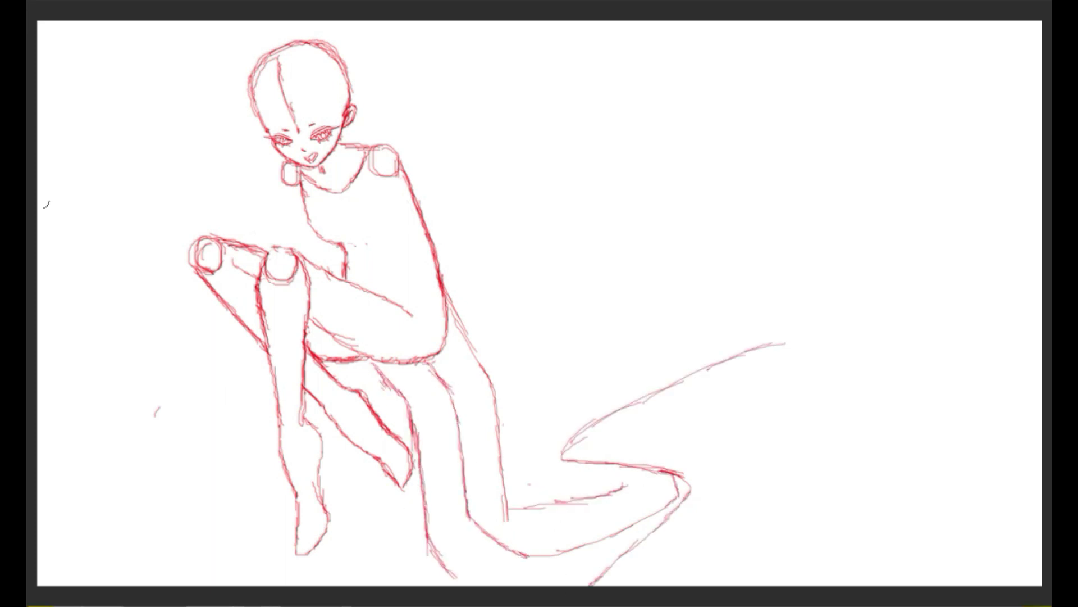
Add a vertical stroke at the right, then erase and undo the rejected S-curve and leg strokes
drag(785, 345, 783, 550)
drag(506, 410, 725, 329)
drag(618, 534, 720, 333)
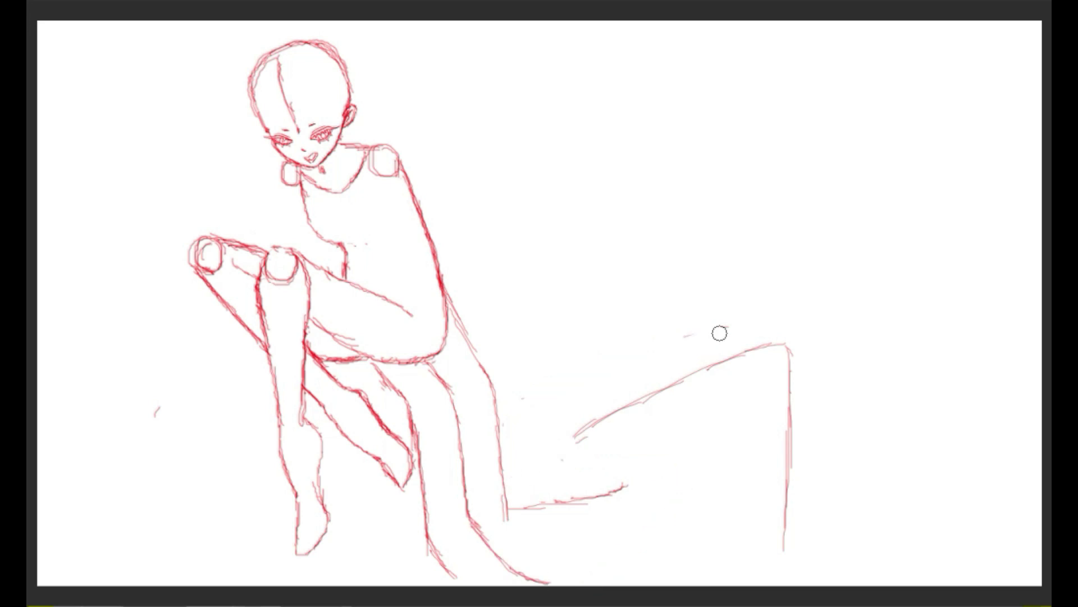
key(ctrl+z)
key(ctrl+z)
key(ctrl+z)
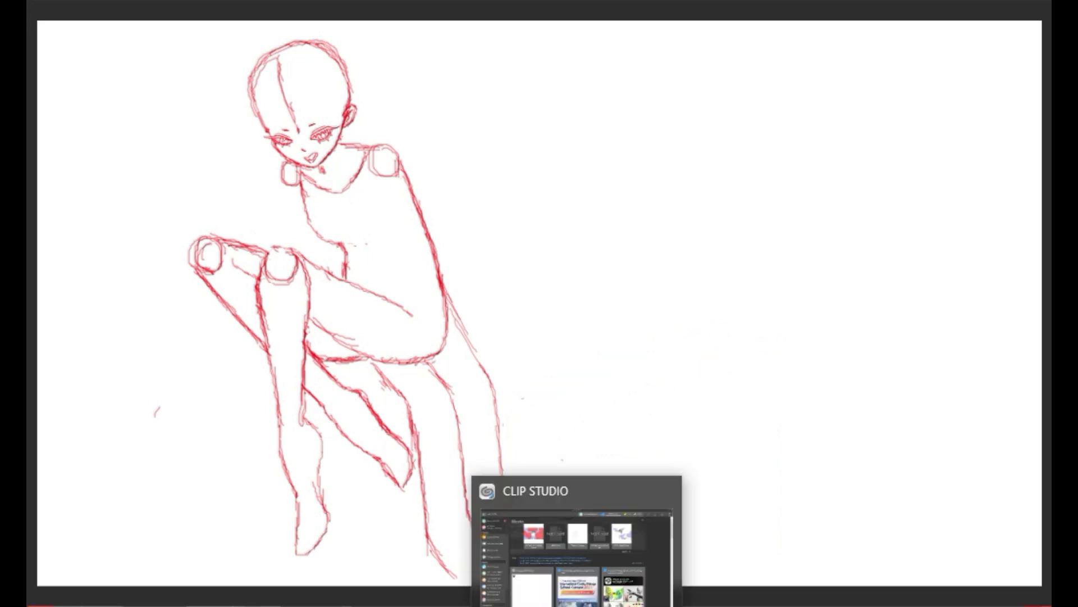
key(ctrl+z)
key(ctrl+z)
Try diagonal and short strokes out from the hip, undoing each attempt
drag(428, 428, 528, 466)
drag(446, 388, 546, 428)
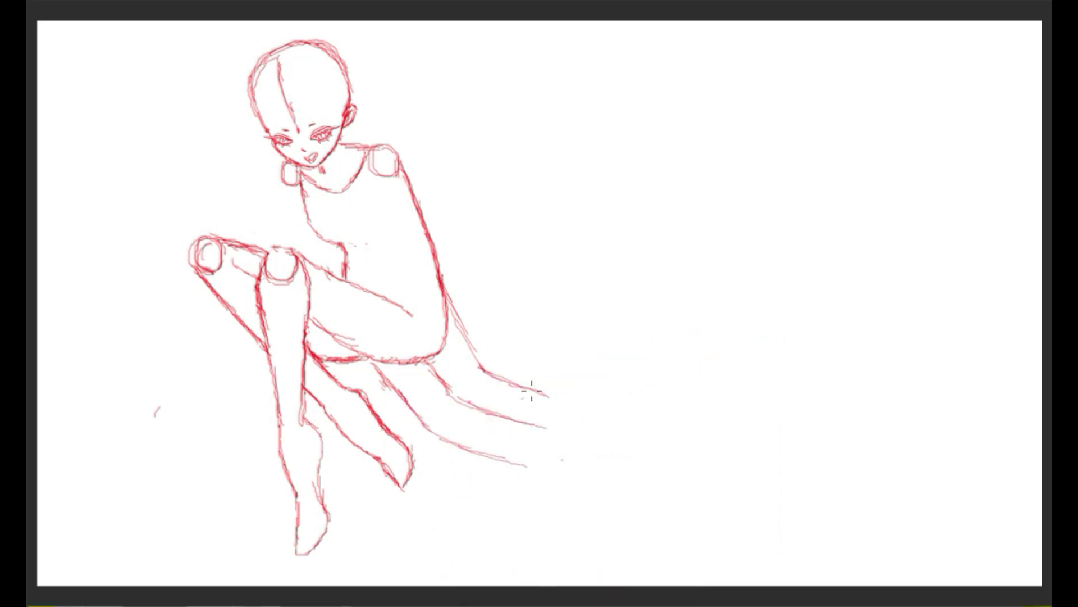
key(ctrl+z)
key(ctrl+z)
key(ctrl+z)
mouse_move(447, 290)
mouse_down()
mouse_move(498, 316)
mouse_move(637, 298)
mouse_up()
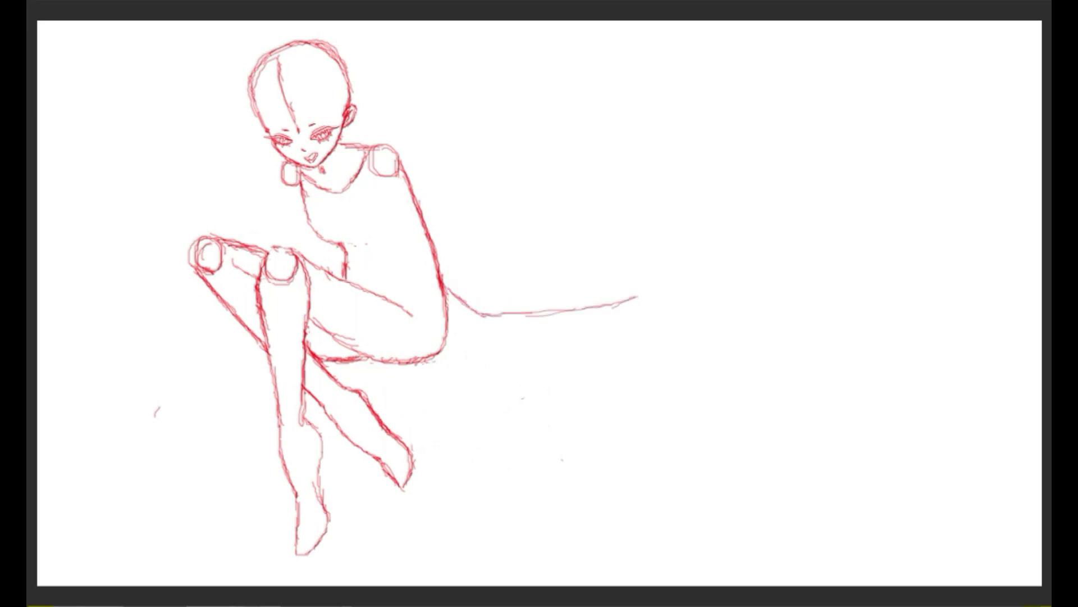
key(ctrl+z)
Sketch a leg from hip to bottom with darker thigh lines, then lasso-delete the lower-right strokes
drag(447, 288, 546, 419)
mouse_move(393, 371)
mouse_down()
mouse_move(458, 435)
mouse_move(442, 584)
mouse_up()
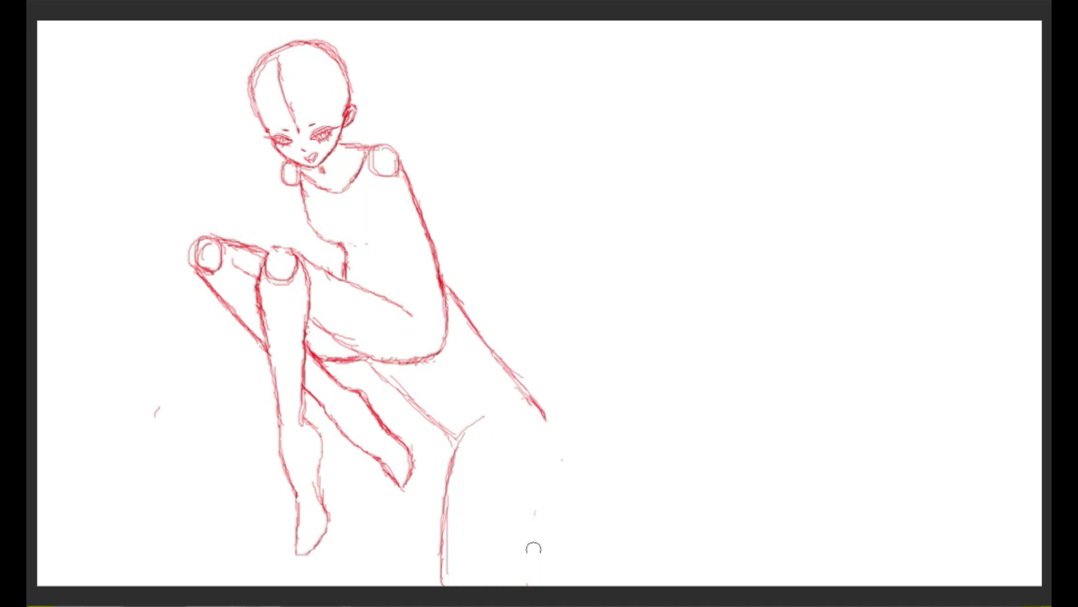
drag(546, 419, 540, 584)
drag(484, 417, 452, 444)
drag(374, 359, 452, 445)
drag(546, 421, 543, 562)
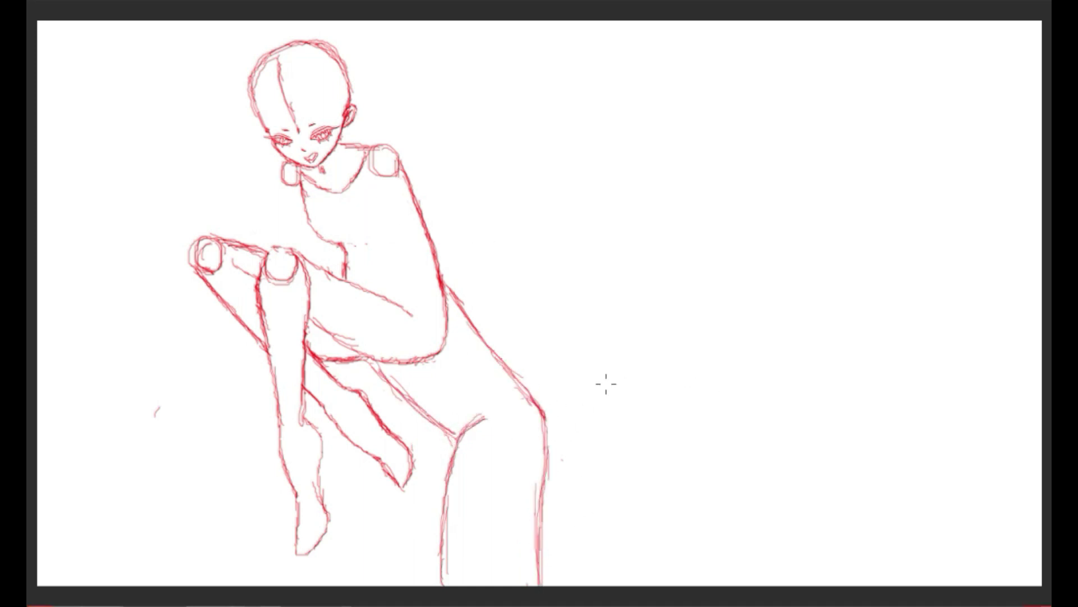
drag(562, 444, 465, 445)
key(Delete)
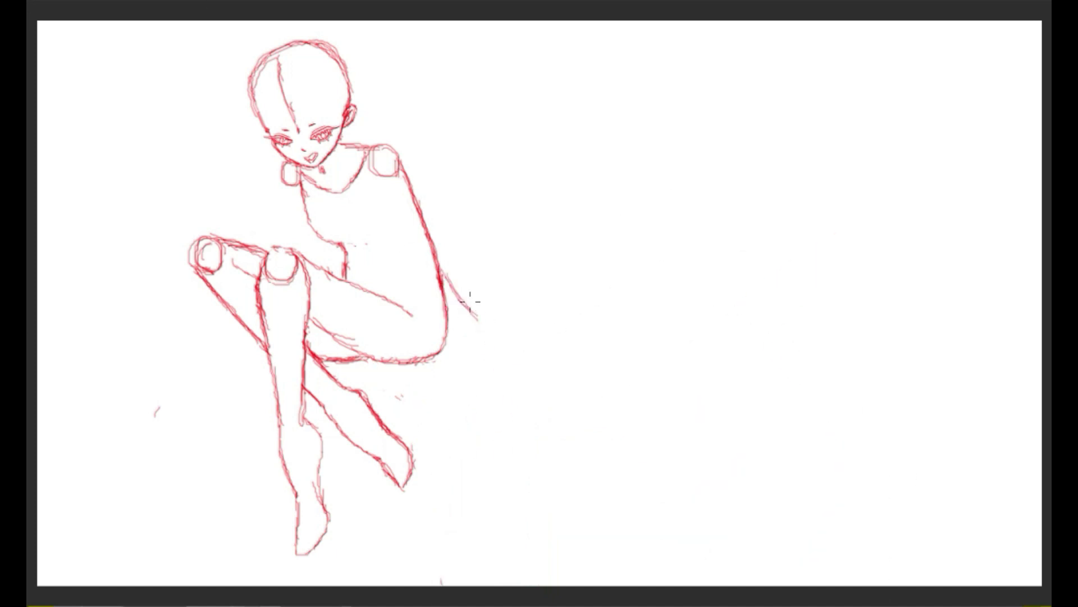
Sketch a long zigzag tail outline and a lower sweeping line to the right
drag(471, 302, 551, 444)
mouse_move(550, 444)
mouse_down()
mouse_move(614, 477)
mouse_move(681, 320)
mouse_move(953, 127)
mouse_up()
key(ctrl+z)
drag(370, 368, 674, 472)
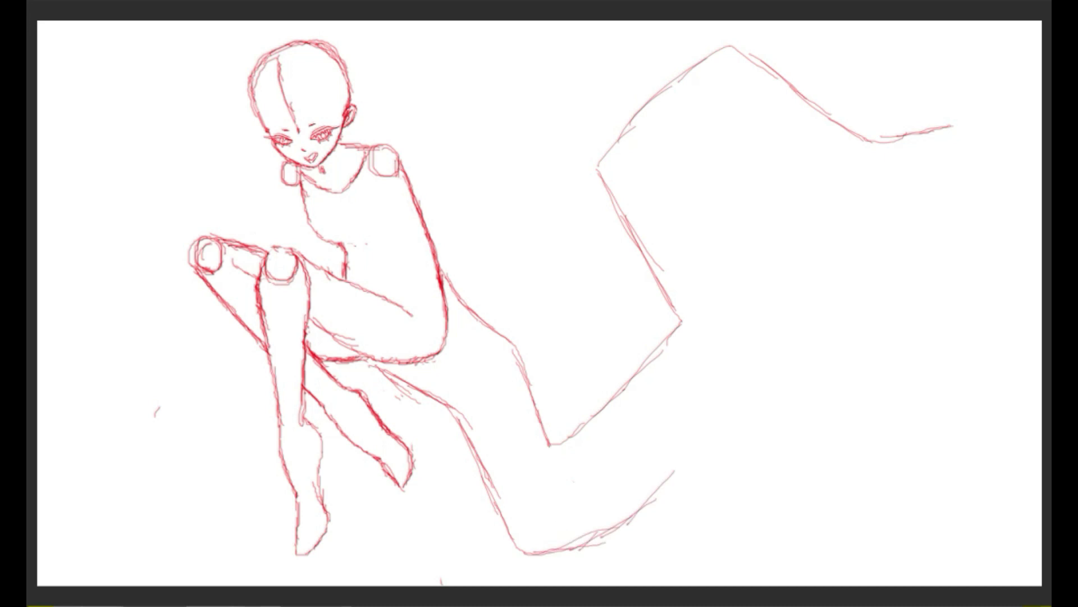
drag(781, 312, 597, 532)
drag(458, 396, 469, 517)
Redraw the upper tail and back line toward the base, erasing the big zigzag strokes
drag(495, 554, 648, 556)
drag(438, 394, 477, 550)
drag(536, 404, 547, 441)
mouse_move(444, 284)
mouse_down()
mouse_move(494, 330)
mouse_move(525, 482)
mouse_up()
drag(584, 548, 719, 418)
drag(680, 320, 953, 127)
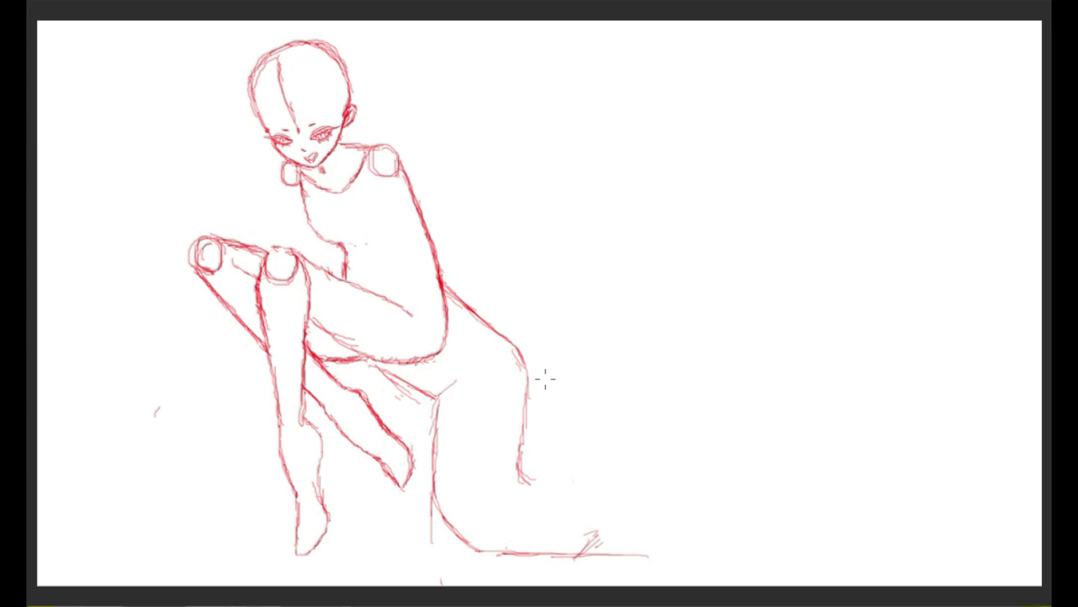
Try a hump at bottom right, then erase it with the lower-back and upper-right curves
drag(618, 406, 663, 481)
key(ctrl+z)
drag(531, 416, 699, 416)
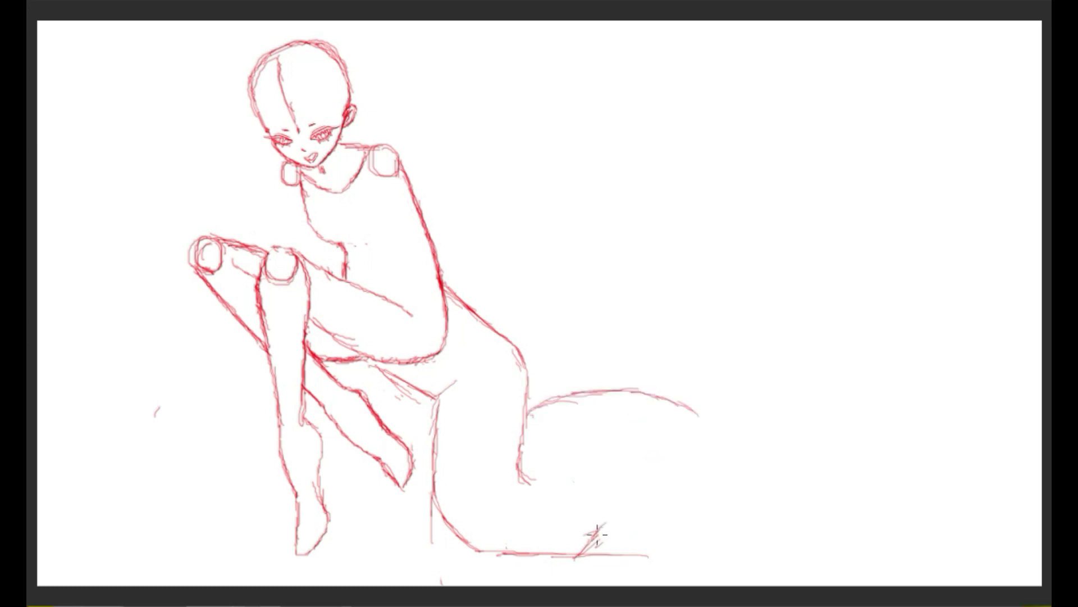
mouse_move(581, 553)
mouse_down()
mouse_move(651, 497)
mouse_move(682, 544)
mouse_up()
drag(530, 417, 699, 416)
drag(584, 548, 682, 544)
drag(595, 247, 725, 186)
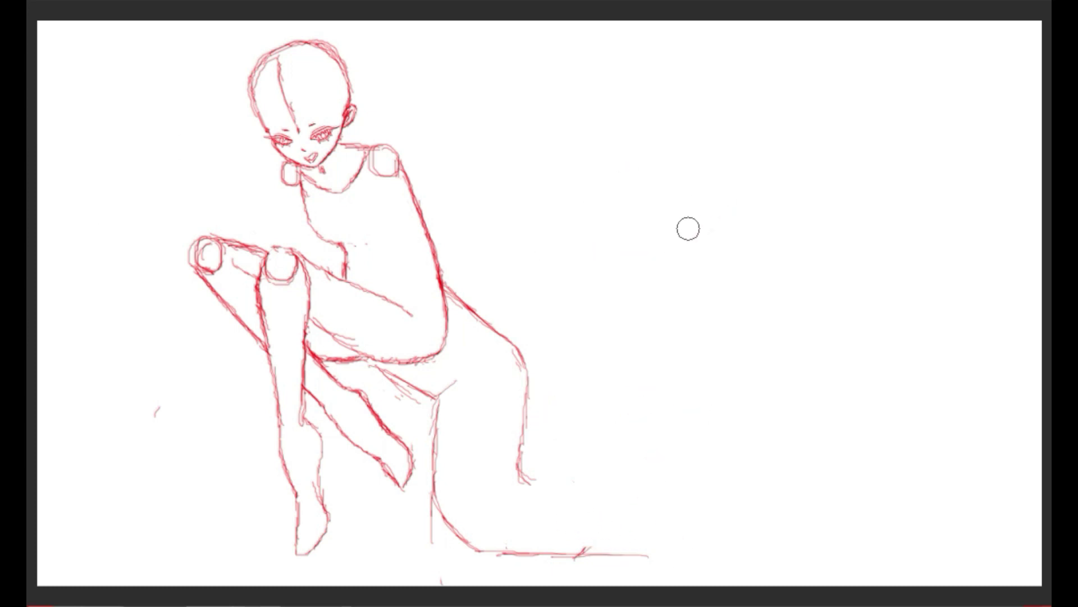
Draw a long tail curve rising over a hump and clear faint stray marks
mouse_move(631, 506)
mouse_down()
mouse_move(824, 207)
mouse_move(922, 234)
mouse_up()
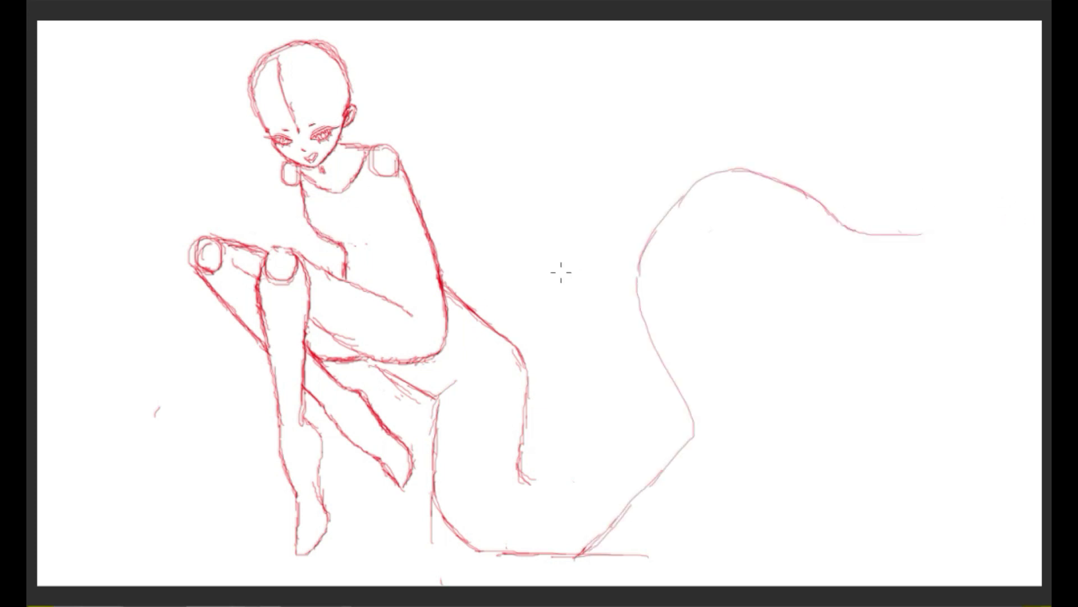
drag(572, 313, 584, 393)
drag(573, 314, 585, 393)
key(b)
drag(520, 469, 593, 411)
Sketch a large arc across the tail top with connecting strokes, removing rejected ones
mouse_move(531, 224)
mouse_down()
mouse_move(798, 157)
mouse_move(579, 413)
mouse_up()
drag(531, 269, 567, 199)
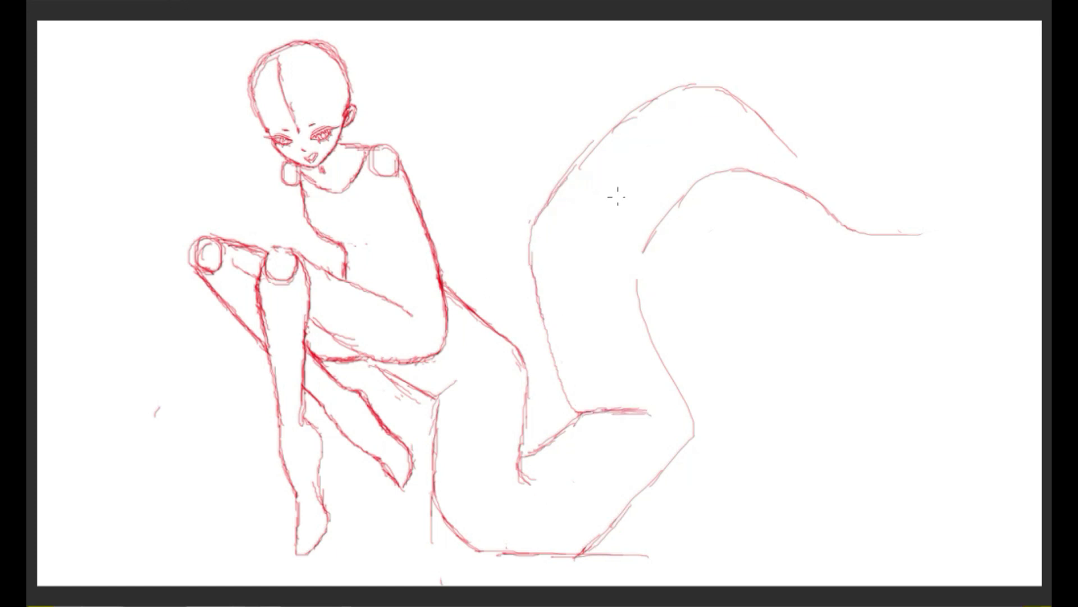
key(e)
mouse_move(531, 225)
mouse_down()
mouse_move(705, 79)
mouse_move(797, 155)
mouse_up()
key(b)
drag(663, 219, 634, 276)
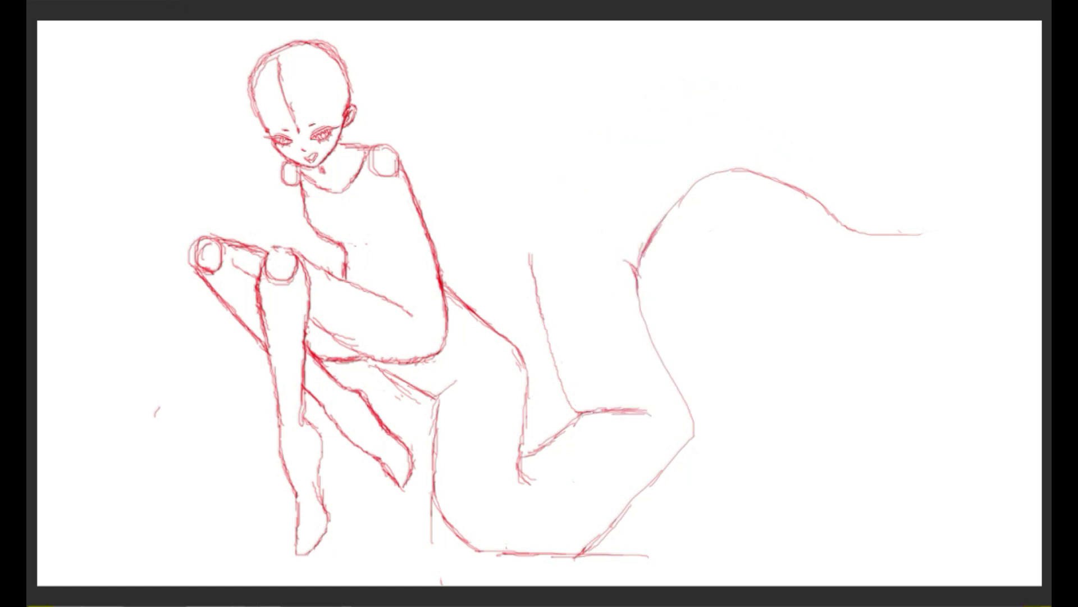
Reinforce the tail's lower bend lines and extend the outer line down to the base
drag(520, 475, 590, 409)
drag(635, 264, 669, 377)
drag(533, 275, 570, 404)
drag(691, 444, 585, 553)
drag(651, 343, 694, 450)
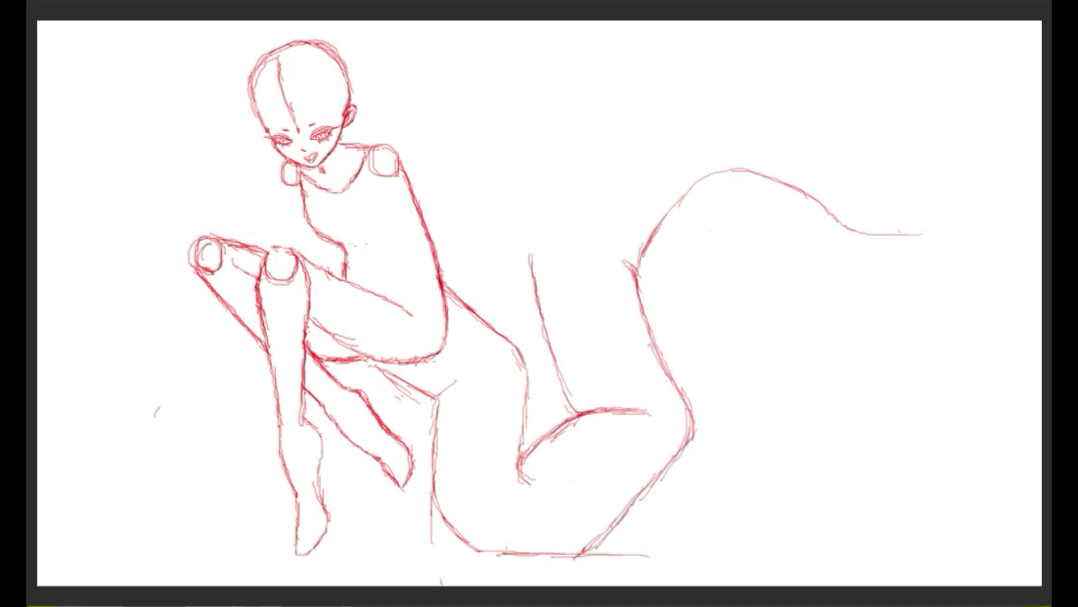
Draw the tail's horizontal base line, outer top arc, right side and pointed tip
drag(428, 552, 582, 553)
drag(846, 231, 896, 185)
drag(530, 264, 862, 161)
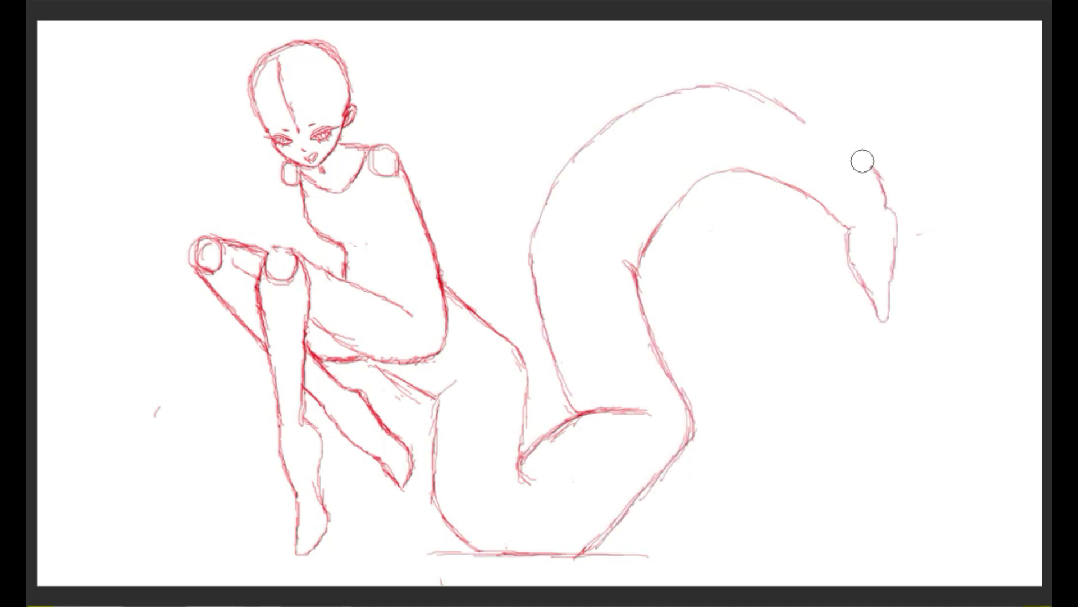
drag(736, 87, 884, 312)
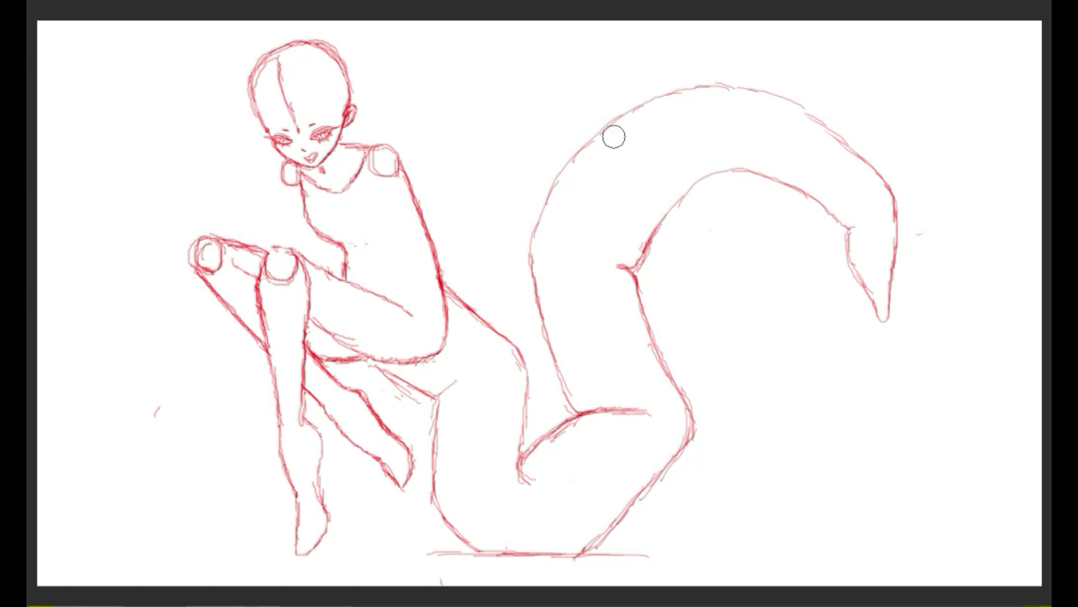
Reshape the tail's rounded top into an angular bend with a sharp peak
drag(614, 137, 747, 90)
drag(668, 214, 759, 168)
drag(556, 168, 814, 112)
drag(641, 258, 711, 113)
drag(710, 146, 807, 194)
Retrace the leg, hip, tail outlines and tail tip more cleanly
drag(634, 275, 688, 438)
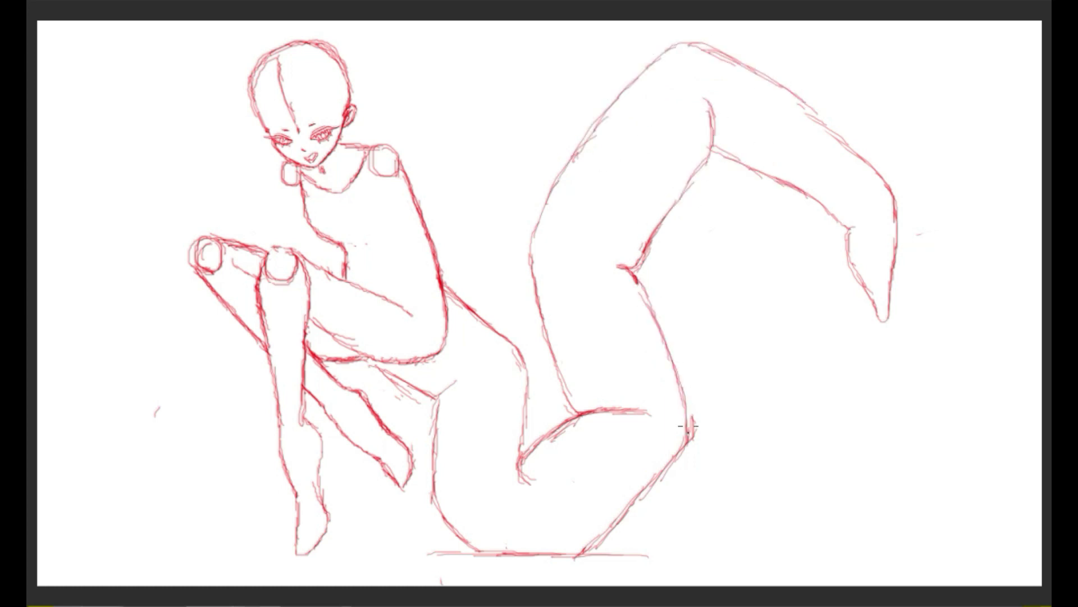
mouse_move(376, 365)
mouse_down()
mouse_move(458, 388)
mouse_move(441, 436)
mouse_up()
drag(635, 264, 711, 104)
drag(713, 147, 851, 227)
drag(699, 45, 893, 315)
Smooth the tail's inner kink into a curve and add inner arcs along the tail
drag(618, 270, 646, 281)
mouse_move(663, 219)
mouse_down()
mouse_move(643, 300)
mouse_move(637, 225)
mouse_up()
mouse_move(523, 471)
mouse_down()
mouse_move(601, 508)
mouse_move(657, 480)
mouse_up()
mouse_move(644, 241)
mouse_down()
mouse_move(723, 105)
mouse_move(853, 147)
mouse_up()
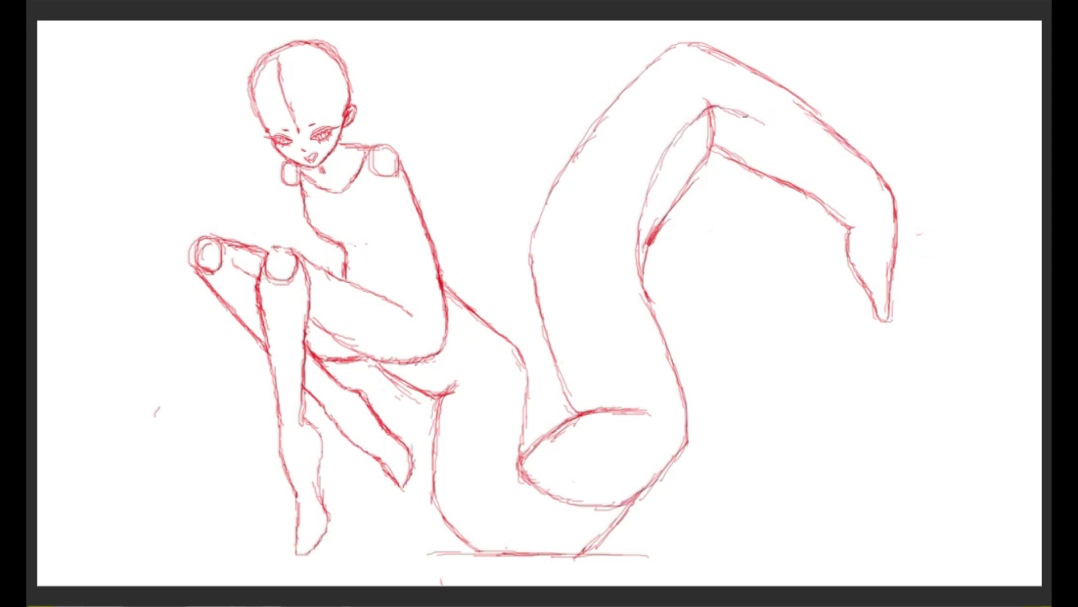
drag(747, 118, 893, 247)
drag(582, 413, 635, 413)
Touch up the lower bend lines and redraw the inner edge along the tail top
drag(702, 84, 693, 149)
drag(520, 466, 576, 502)
mouse_move(472, 353)
mouse_down()
mouse_move(471, 486)
mouse_move(629, 495)
mouse_up()
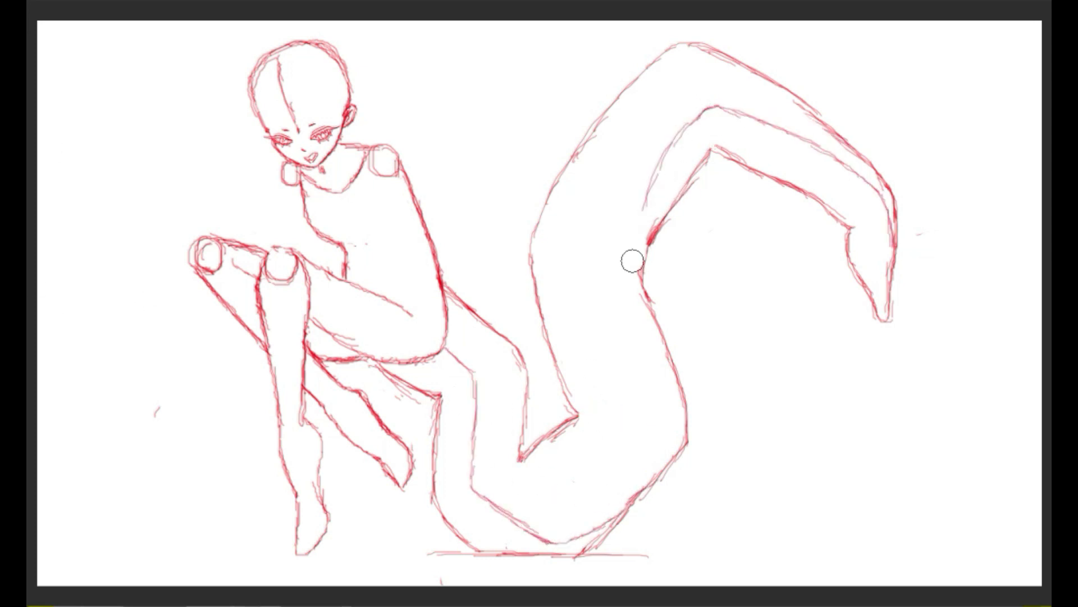
key(ctrl+z)
drag(715, 147, 879, 262)
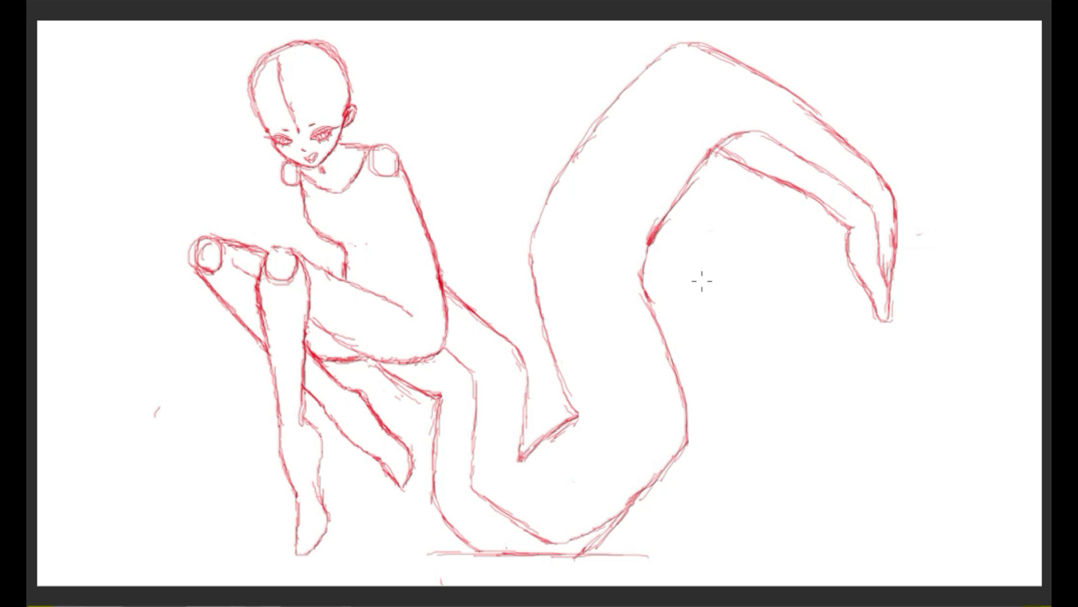
Sketch a tube-shaped limb off the tail's bend with knee, shin and foot
drag(574, 454, 694, 382)
mouse_move(589, 486)
mouse_down()
mouse_move(707, 408)
mouse_move(686, 537)
mouse_up()
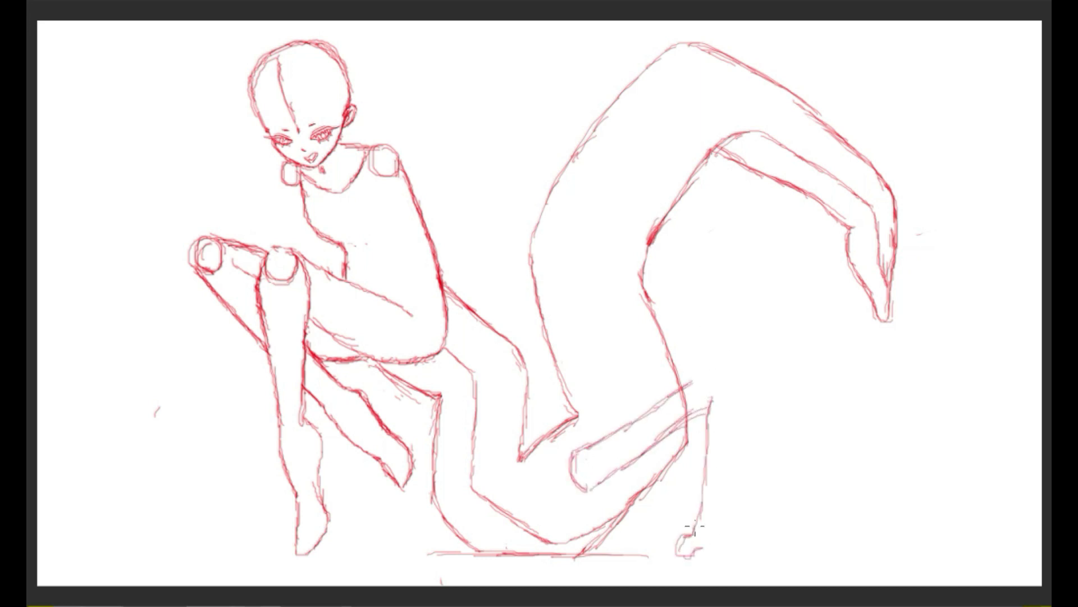
drag(725, 371, 730, 398)
drag(736, 393, 721, 556)
drag(584, 444, 714, 371)
drag(677, 539, 770, 558)
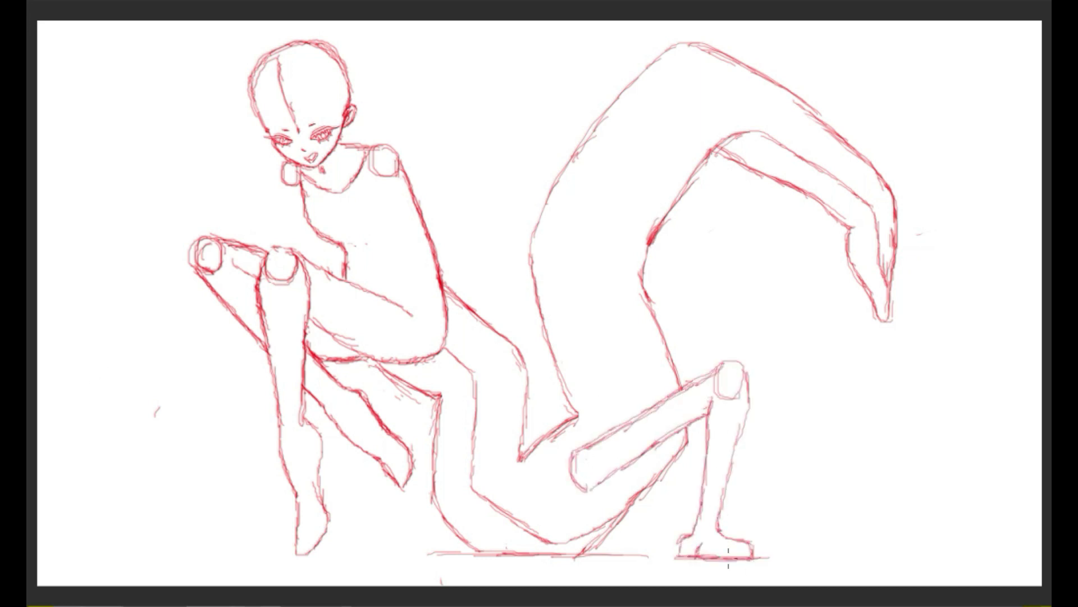
drag(744, 371, 750, 469)
drag(716, 396, 709, 460)
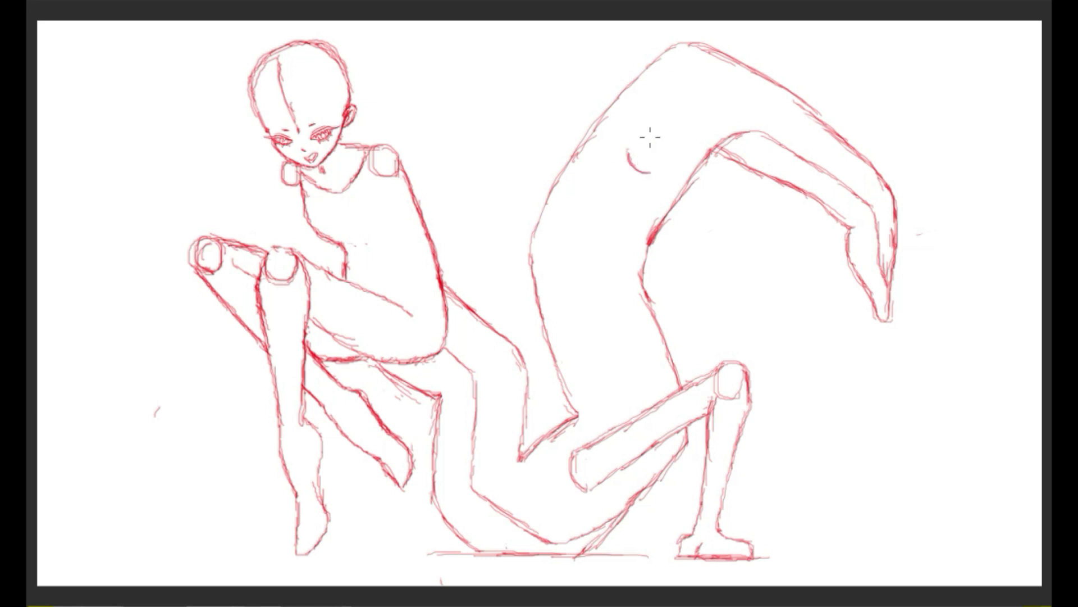
drag(548, 407, 545, 433)
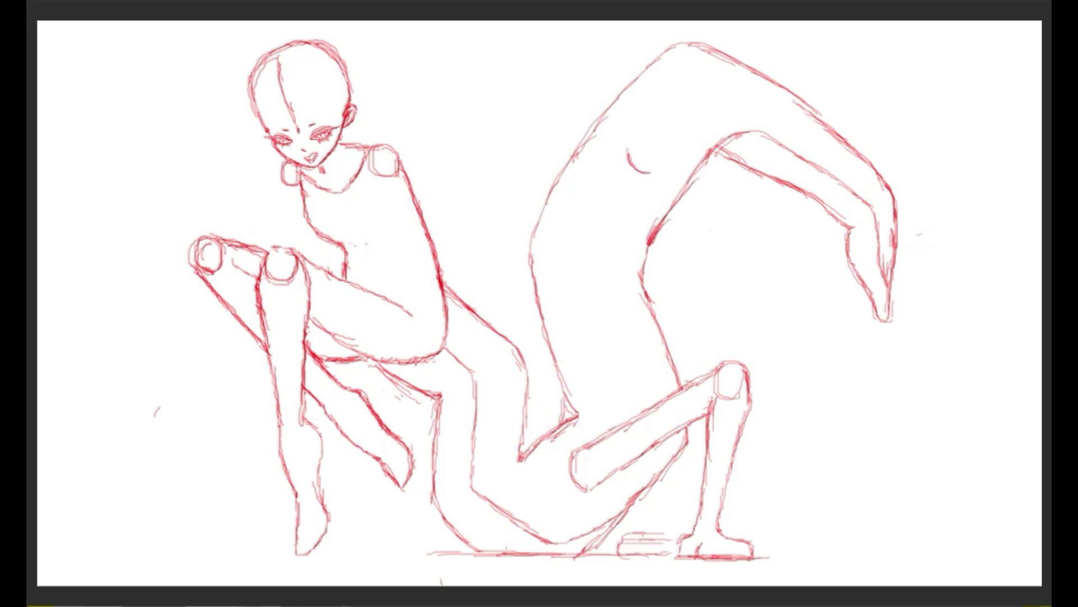
Try a slanted upper arm and forearm off the upper tail, erasing the rejected arm
drag(635, 145, 749, 219)
mouse_move(631, 163)
mouse_down()
mouse_move(741, 239)
mouse_move(750, 220)
mouse_move(799, 335)
mouse_up()
drag(778, 248, 813, 327)
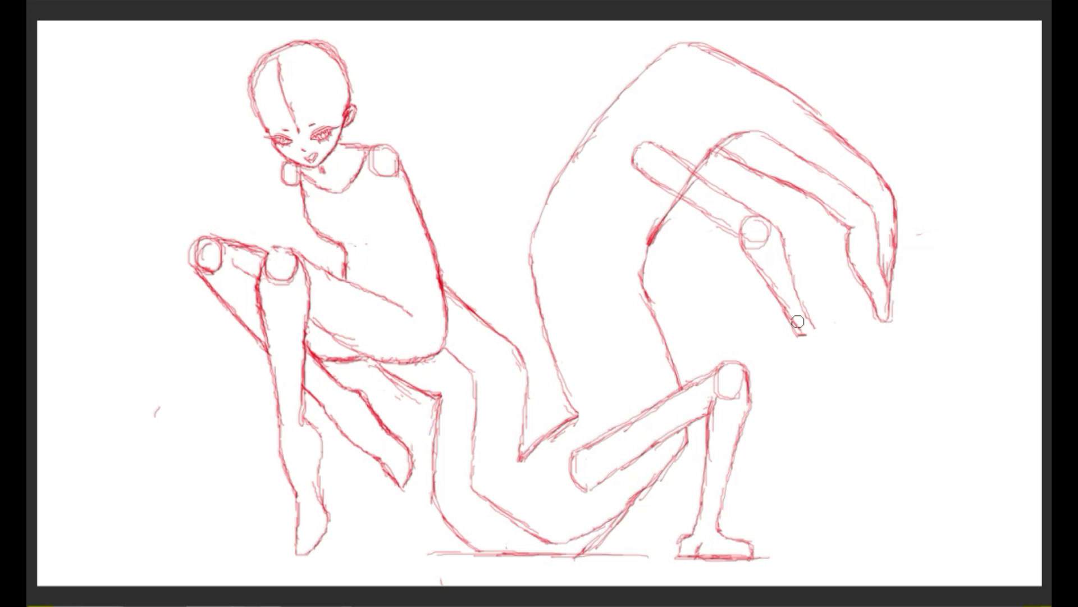
mouse_move(638, 149)
mouse_down()
mouse_move(724, 224)
mouse_move(596, 261)
mouse_move(756, 214)
mouse_up()
key(ctrl+z)
key(ctrl+z)
drag(793, 326, 810, 358)
drag(794, 281, 822, 334)
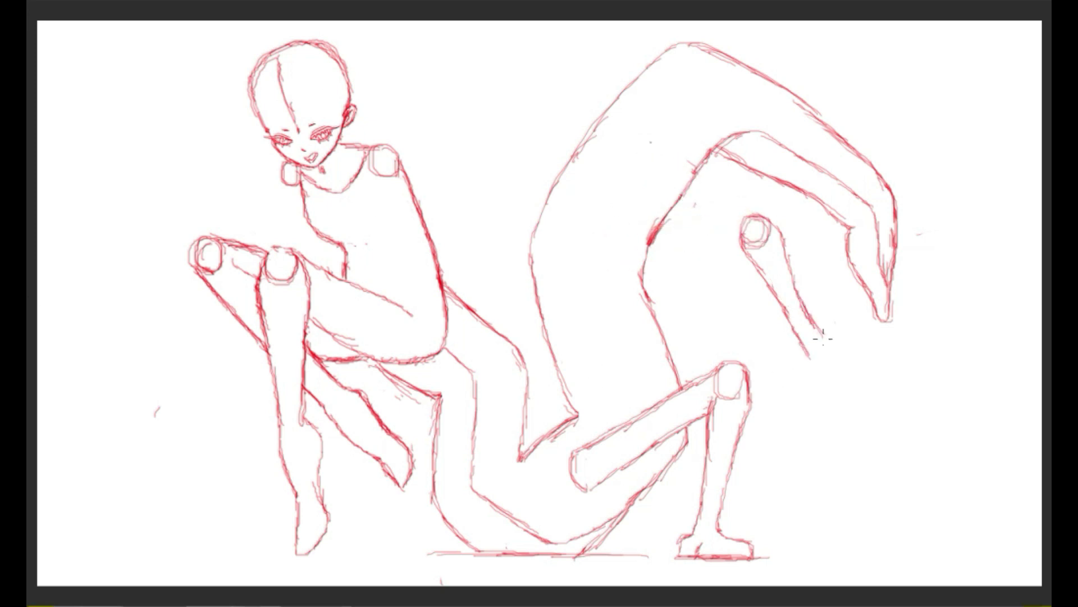
Redraw a horizontal upper arm and forearm from the tail and round off its end
drag(612, 250, 749, 225)
drag(615, 279, 753, 241)
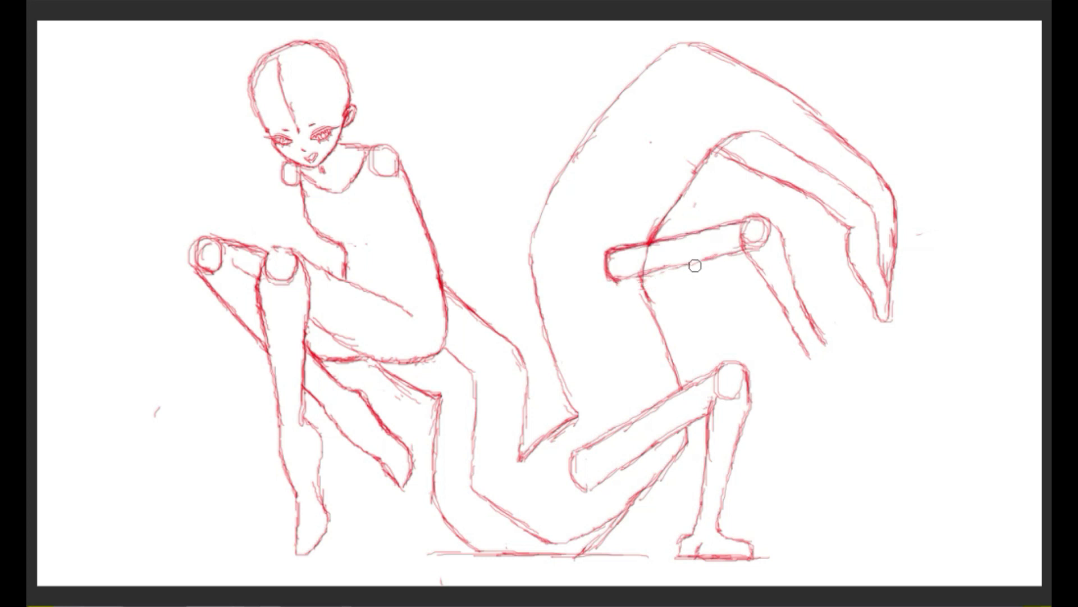
key(ctrl+z)
key(ctrl+z)
key(ctrl+z)
key(ctrl+z)
key(ctrl+z)
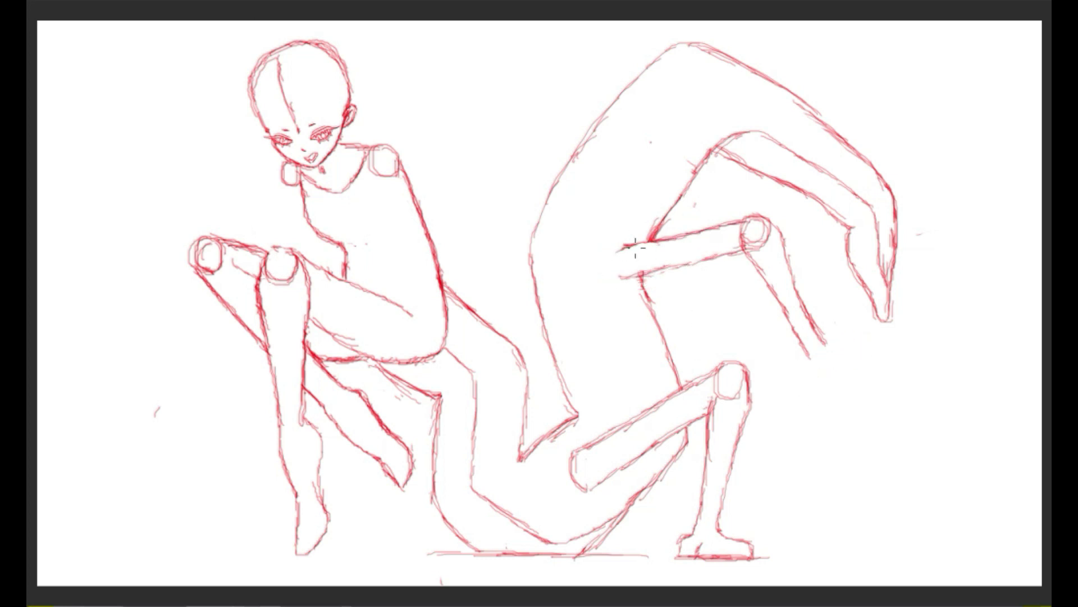
drag(612, 250, 749, 222)
mouse_move(618, 278)
mouse_down()
mouse_move(747, 244)
mouse_move(809, 358)
mouse_up()
drag(773, 225, 827, 342)
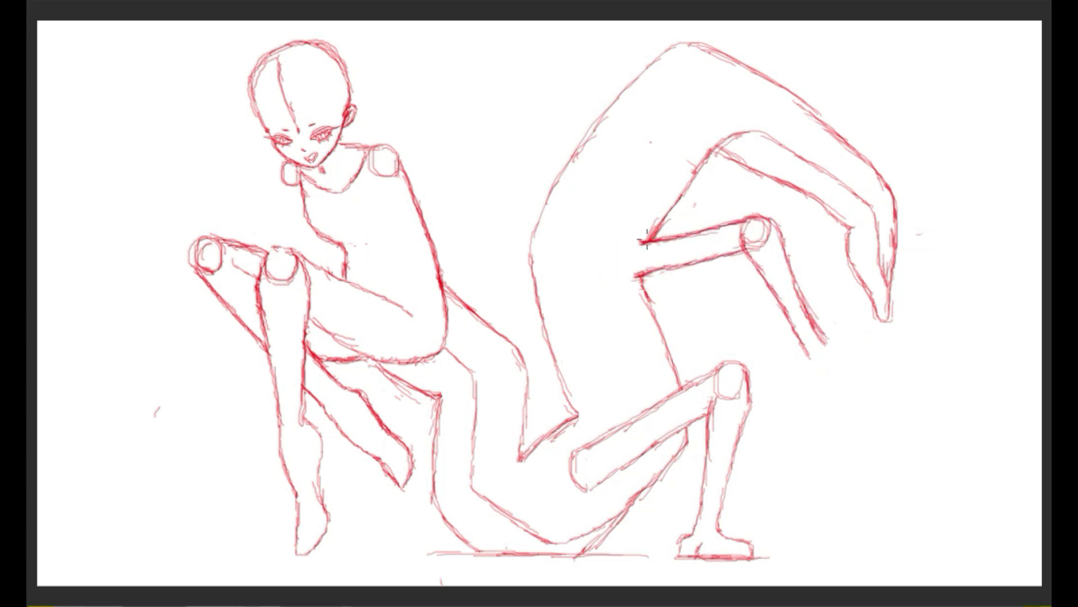
drag(635, 241, 646, 278)
drag(742, 231, 746, 226)
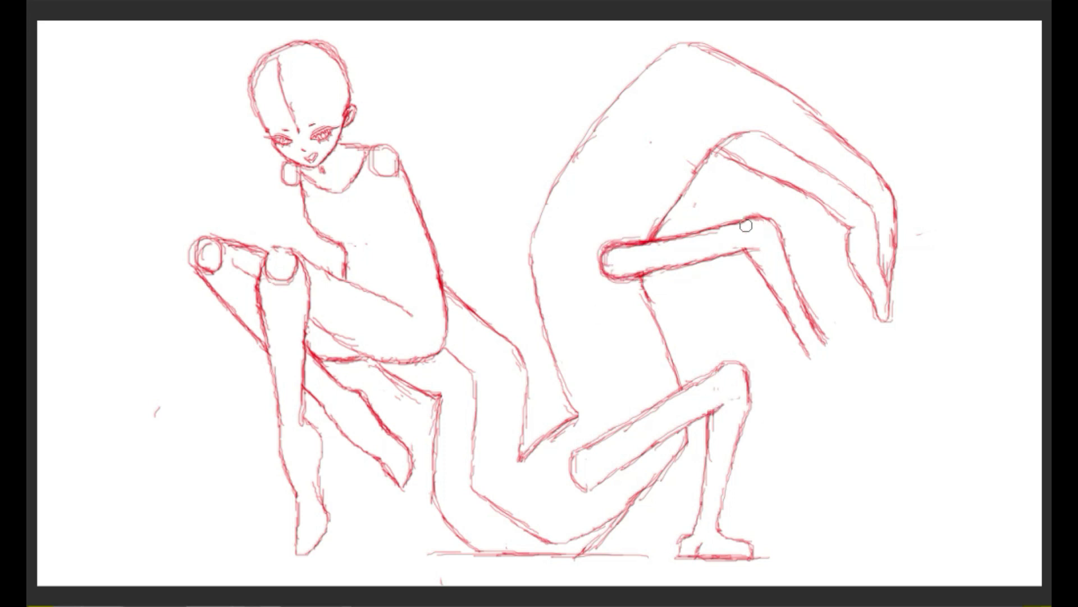
key(ctrl+z)
Draw a rounded end cap on the lower limb where it meets the tail
drag(590, 448, 625, 476)
drag(619, 532, 655, 523)
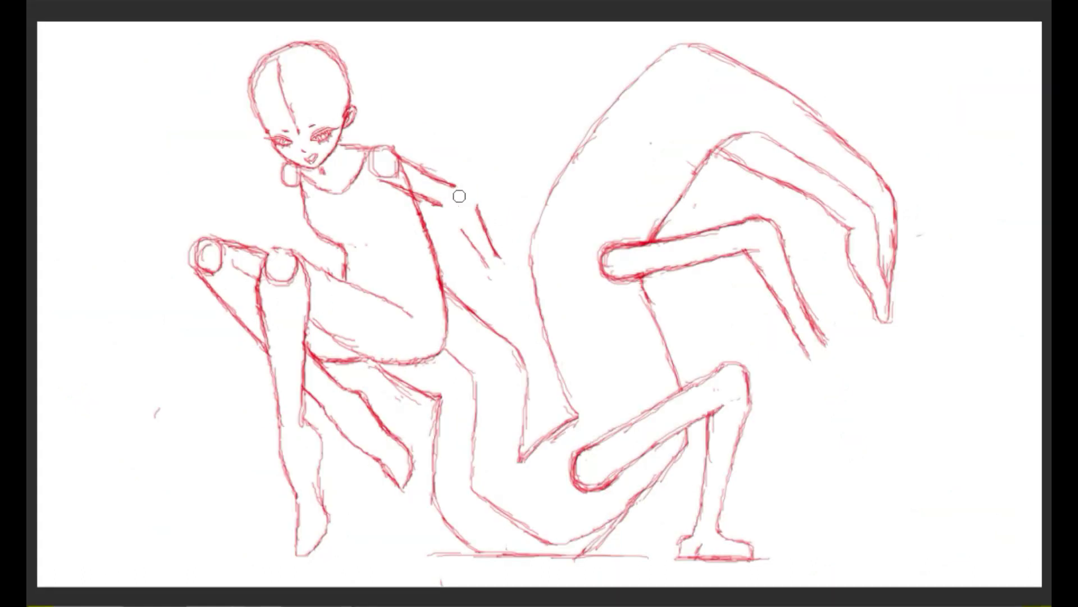
Clear stray forearm strokes and start a horizontal upper arm with a round shoulder joint
drag(488, 261, 477, 208)
key(e)
mouse_move(444, 191)
mouse_down()
mouse_move(466, 207)
mouse_move(401, 198)
mouse_up()
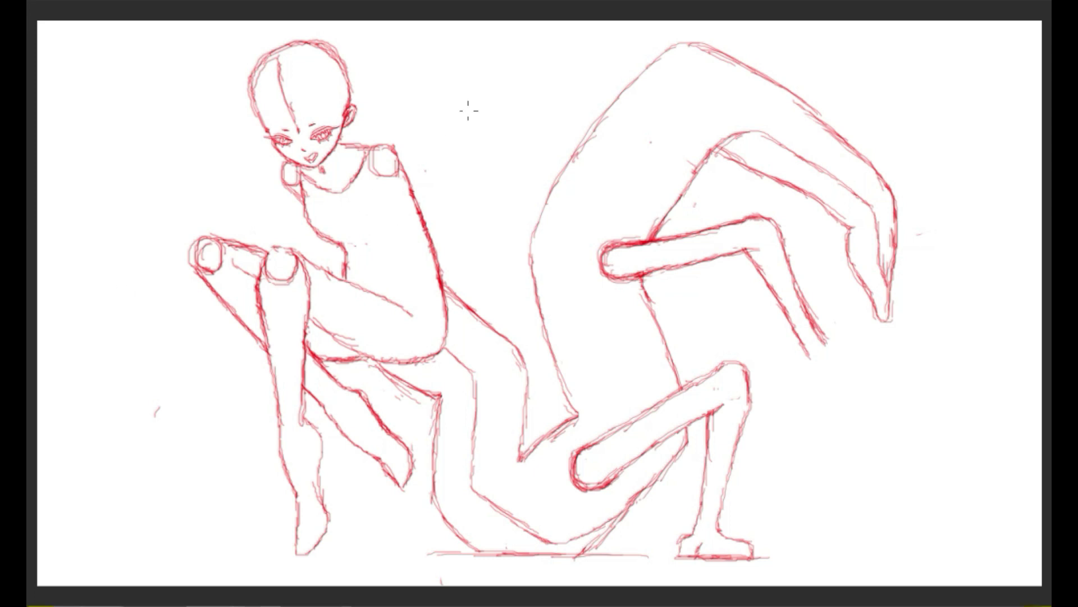
mouse_move(371, 145)
mouse_down()
mouse_move(475, 147)
mouse_move(461, 166)
mouse_move(472, 169)
mouse_up()
drag(407, 166, 393, 175)
mouse_move(393, 147)
mouse_down()
mouse_move(442, 139)
mouse_move(520, 211)
mouse_up()
key(ctrl+z)
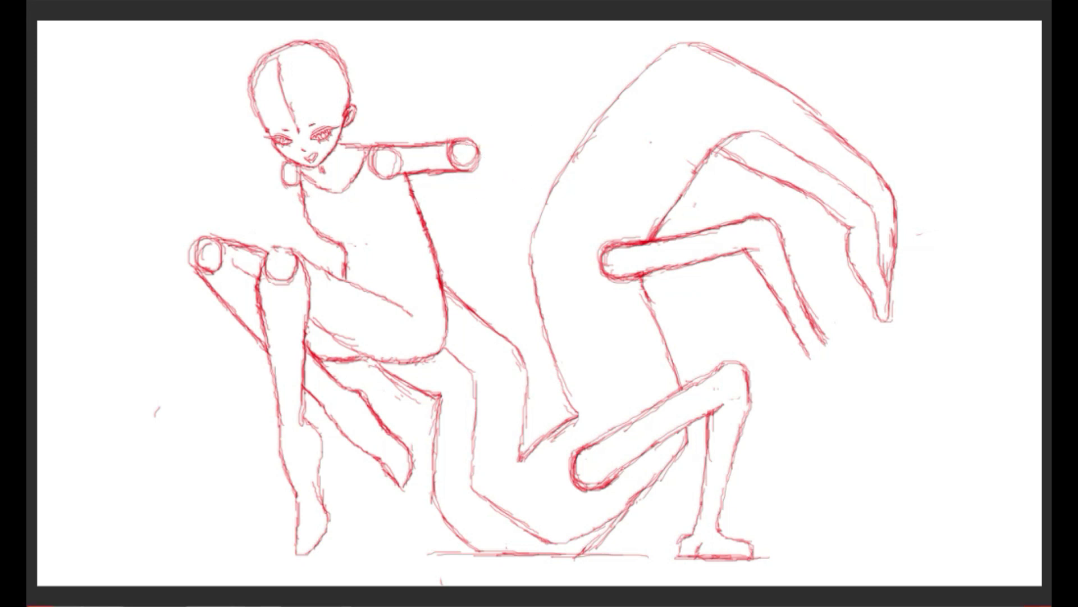
Try extending the arm outward with an elbow joint, then undo those strokes
drag(449, 140, 548, 138)
drag(449, 169, 542, 157)
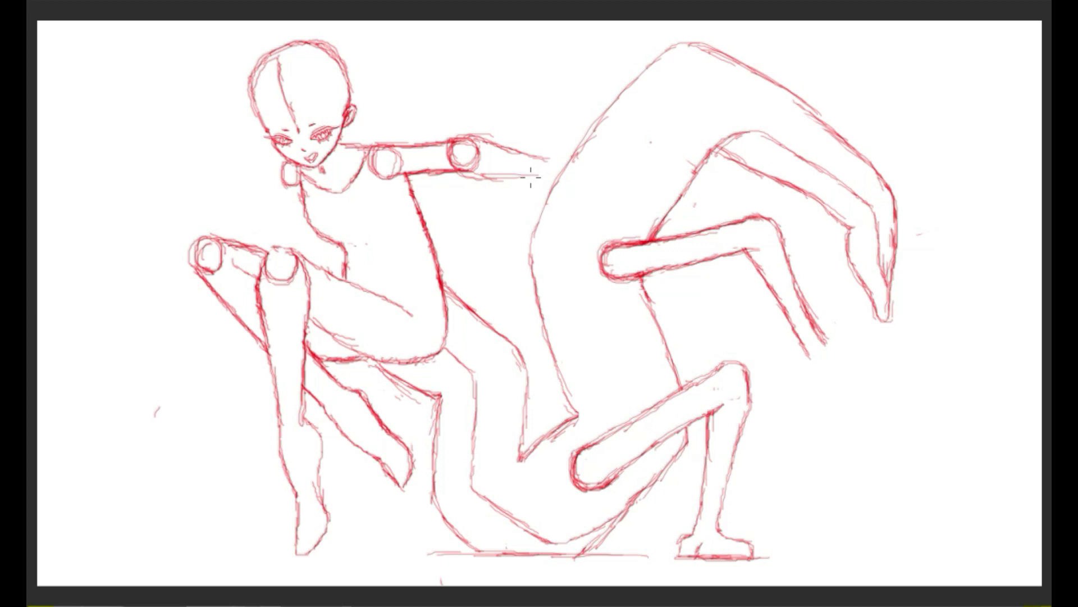
key(ctrl+z)
key(ctrl+z)
drag(461, 137, 548, 137)
drag(374, 151, 396, 172)
mouse_move(466, 136)
mouse_down()
mouse_move(464, 169)
mouse_move(519, 205)
mouse_up()
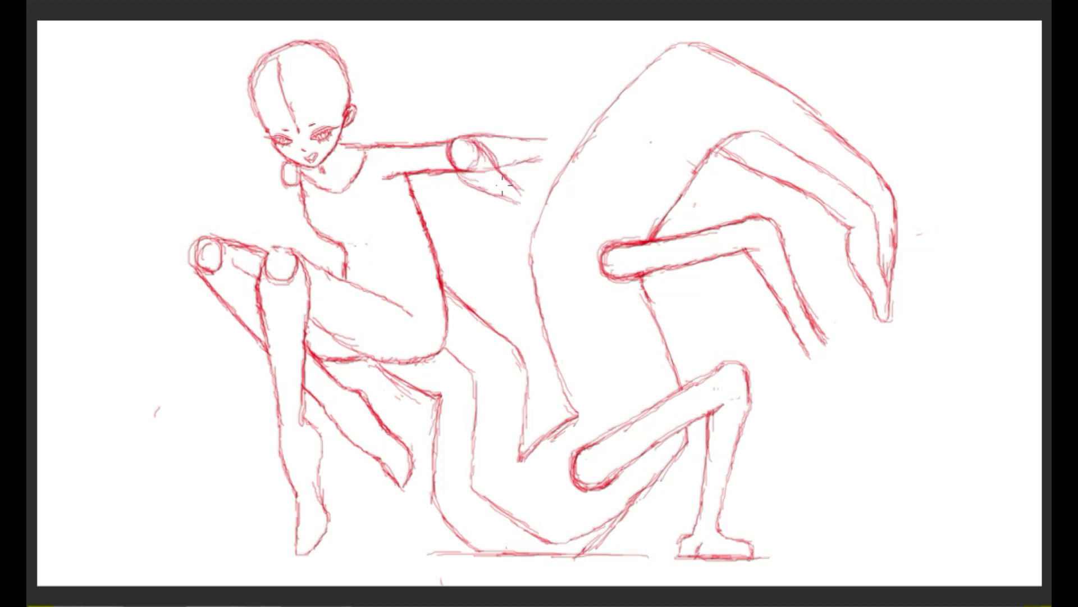
key(ctrl+z)
key(ctrl+z)
key(ctrl+z)
key(ctrl+z)
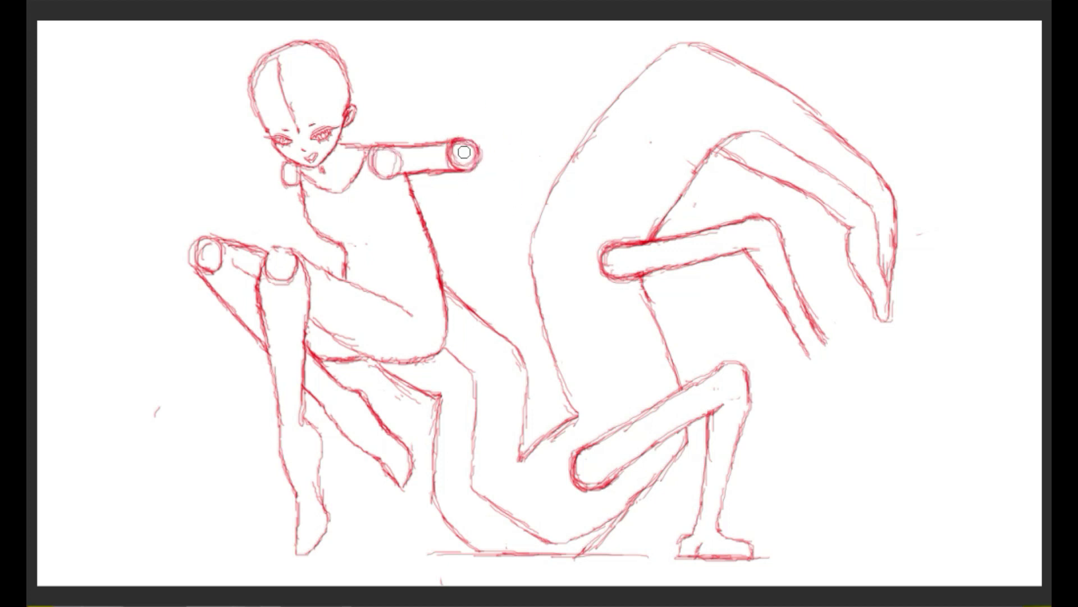
Sketch the upper arm hanging down to an elbow and the forearm folding beside the torso
key(ctrl+z)
key(ctrl+z)
drag(286, 185, 323, 270)
drag(388, 174, 394, 298)
key(ctrl+z)
key(ctrl+z)
key(ctrl+z)
mouse_move(377, 184)
mouse_down()
mouse_move(397, 258)
mouse_move(314, 237)
mouse_up()
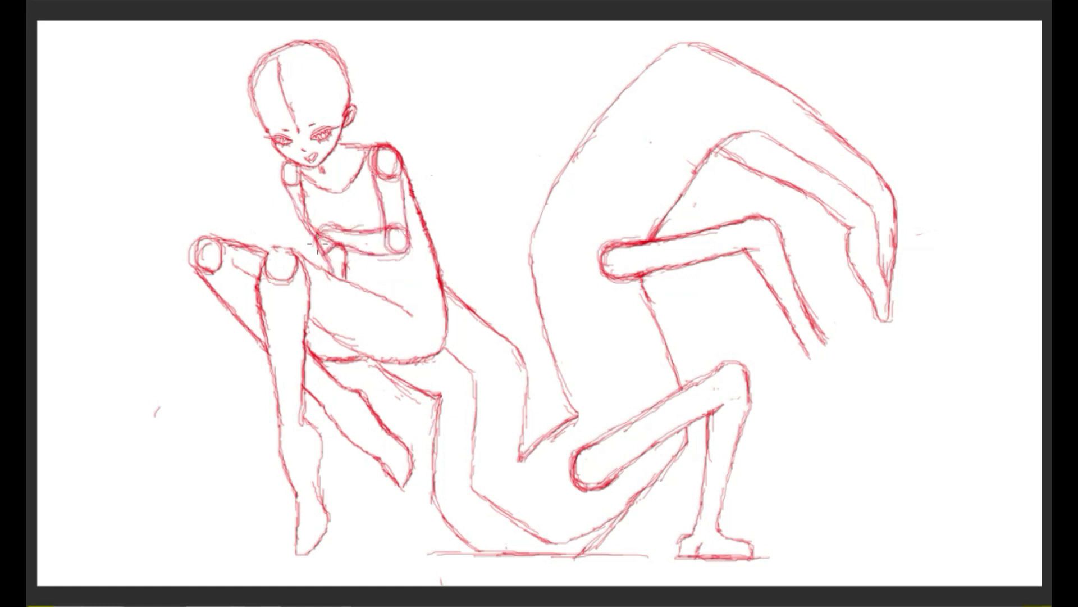
drag(412, 250, 309, 256)
drag(405, 227, 390, 306)
key(ctrl+z)
drag(393, 230, 372, 292)
drag(409, 237, 388, 296)
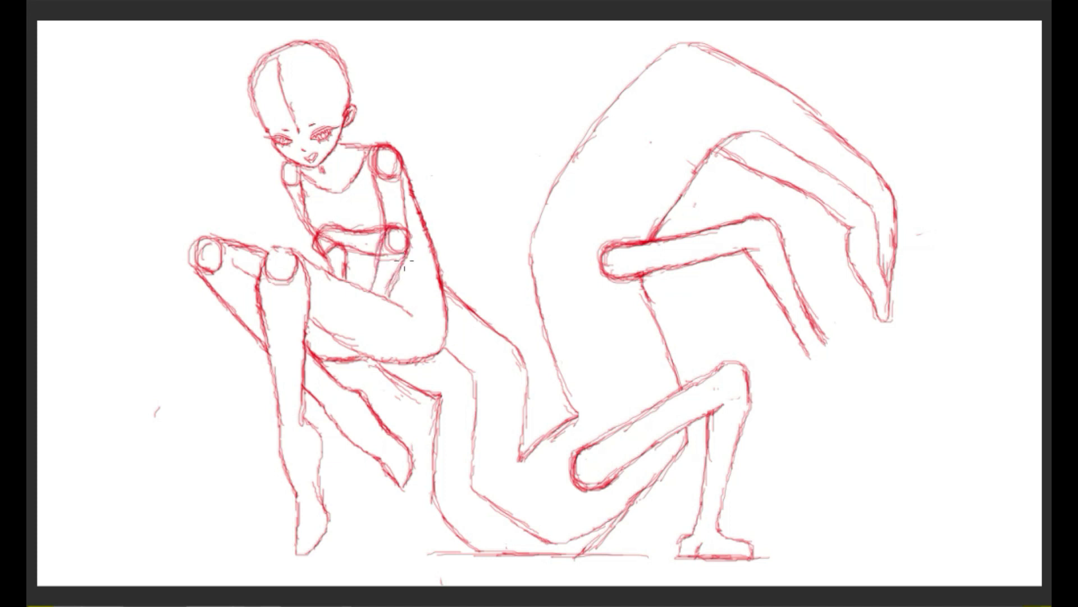
key(ctrl+z)
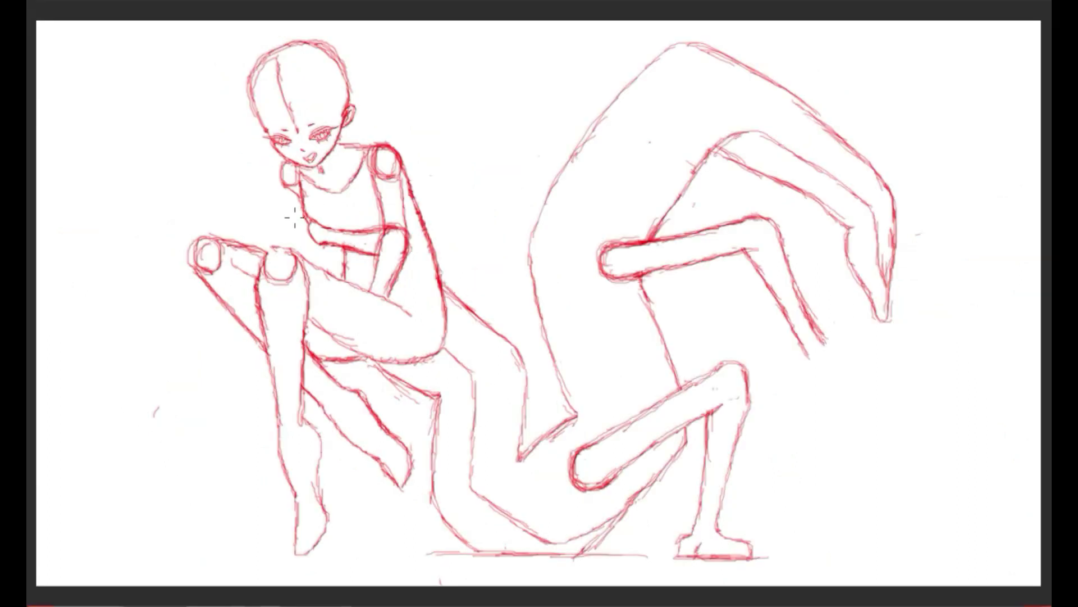
Undo the crossed-arm strokes drawn across the chest
key(ctrl+z)
key(ctrl+z)
key(ctrl+z)
key(ctrl+z)
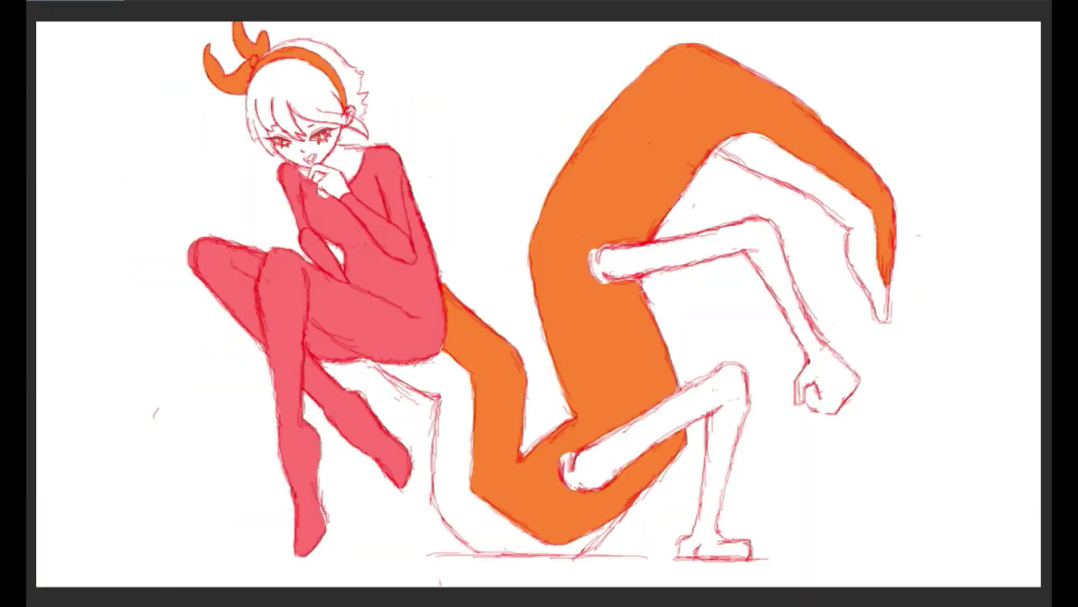
Pick light gray in the colour settings and paint it into the upper hair
click(552, 187)
click(620, 206)
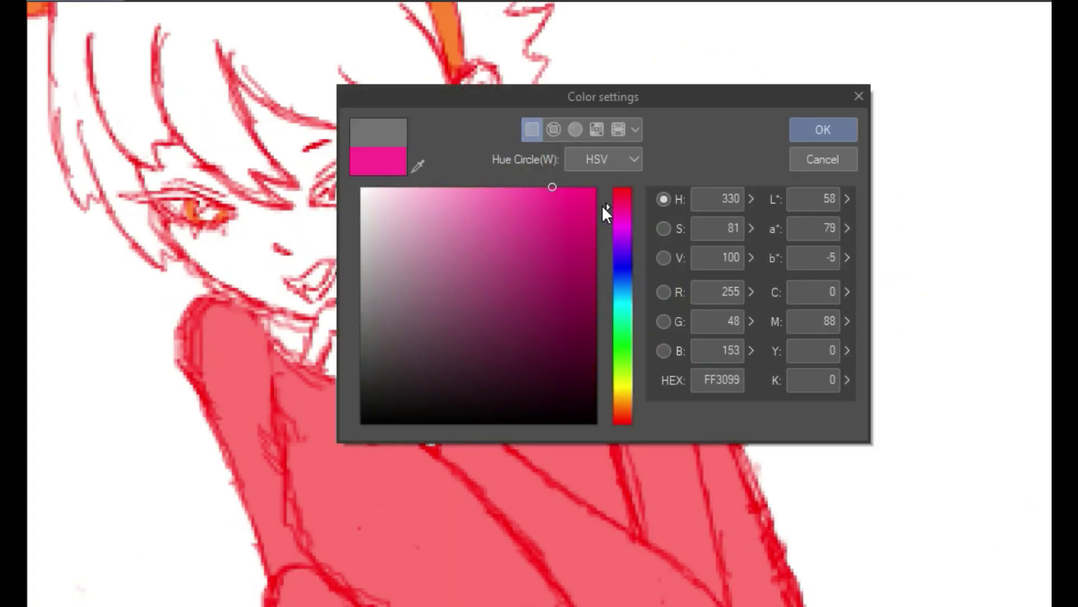
click(822, 131)
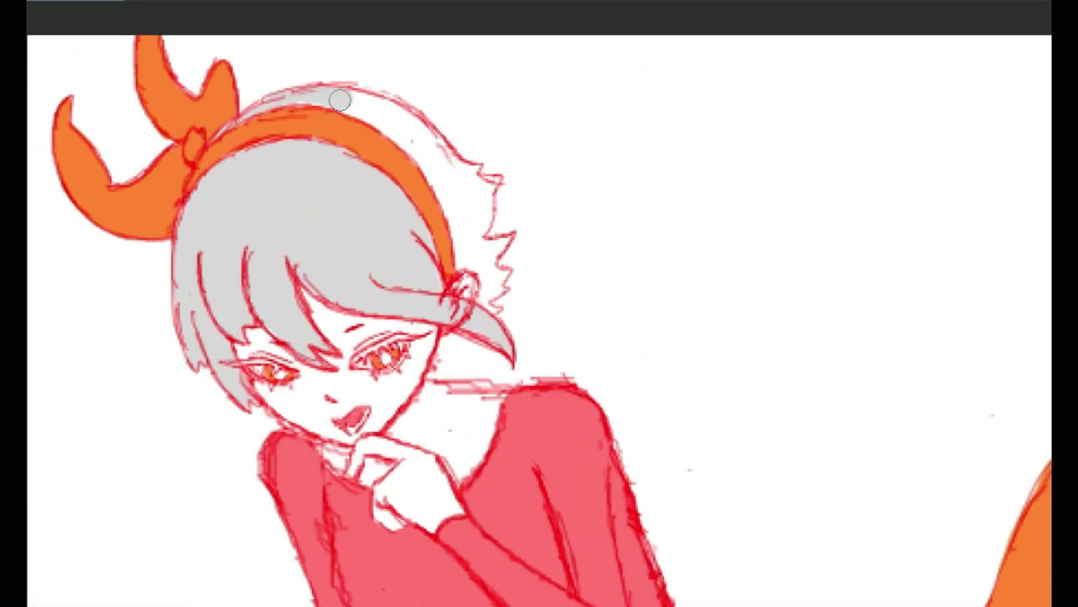
mouse_move(337, 96)
mouse_down()
mouse_move(397, 116)
mouse_move(495, 250)
mouse_up()
scroll(502, 272, down, 5)
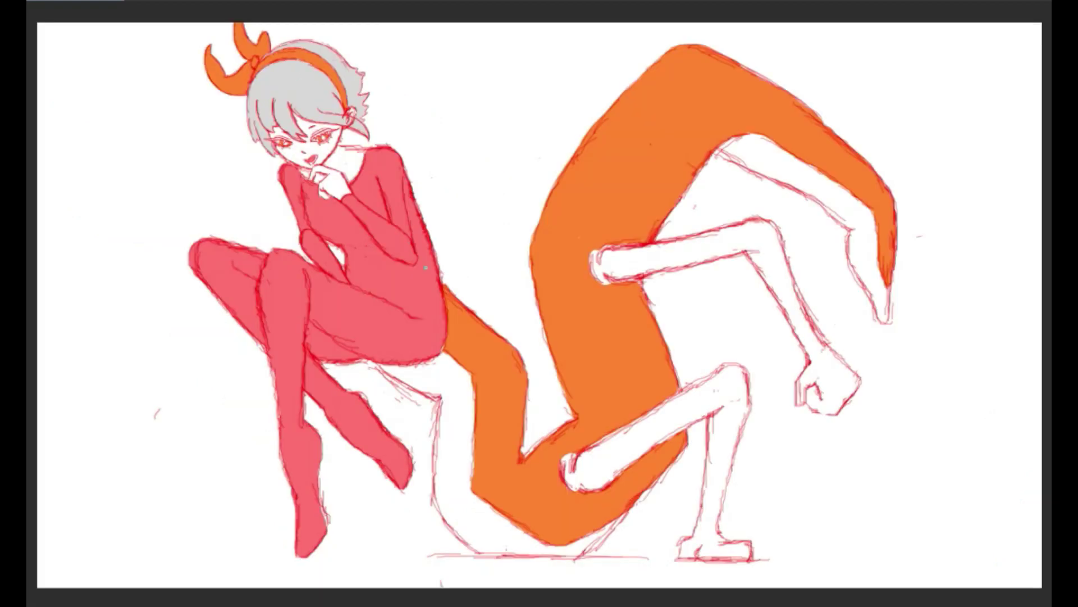
scroll(270, 218, up, 8)
Fit the whole canvas to the window and save the drawing
key(ctrl+0)
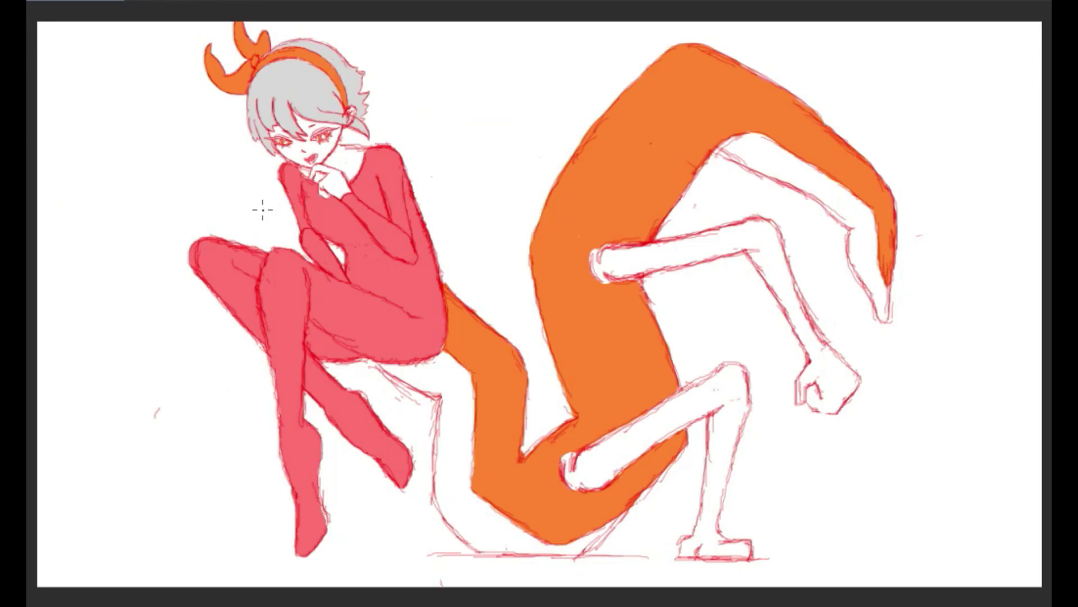
click(39, 1)
click(85, 68)
scroll(246, 87, up, 8)
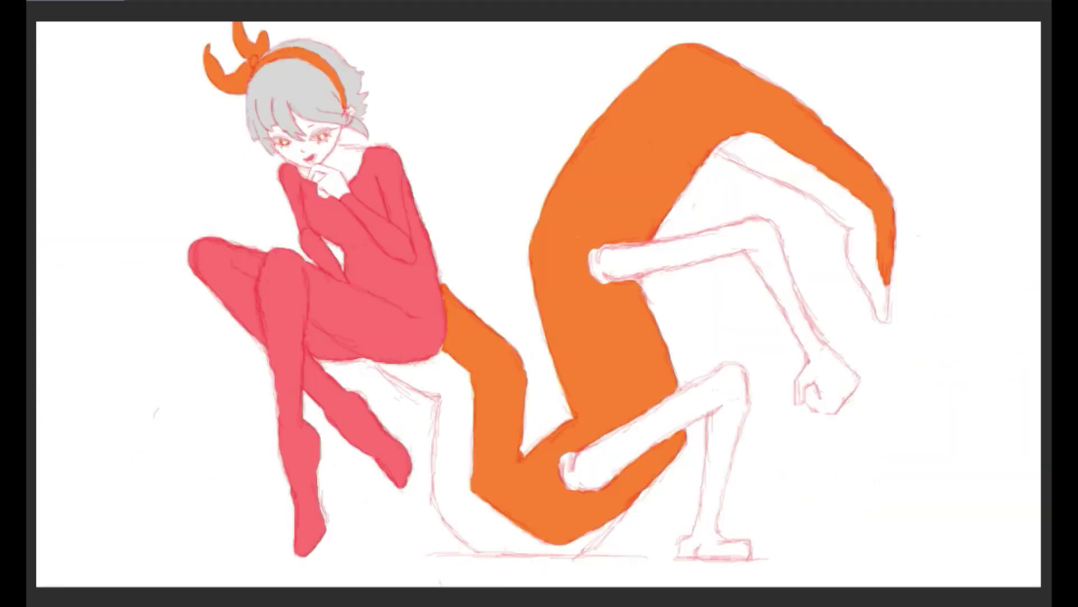